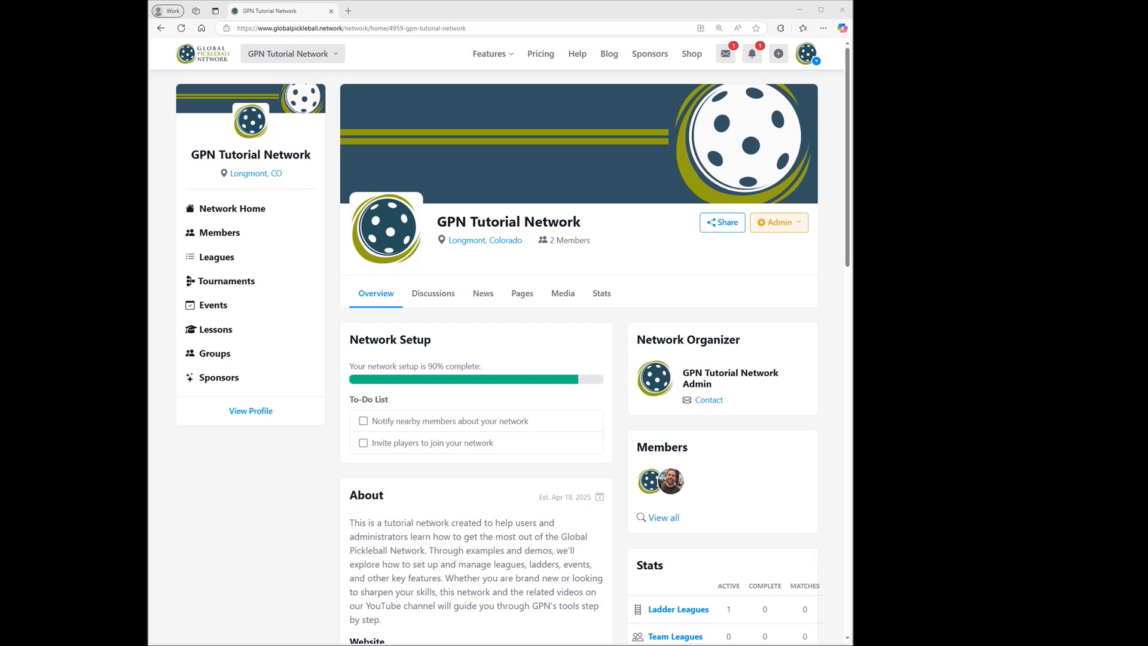
Start a new ladder league in the network's leagues and name it "2025 Competitive Ladders".
left_click(216, 262)
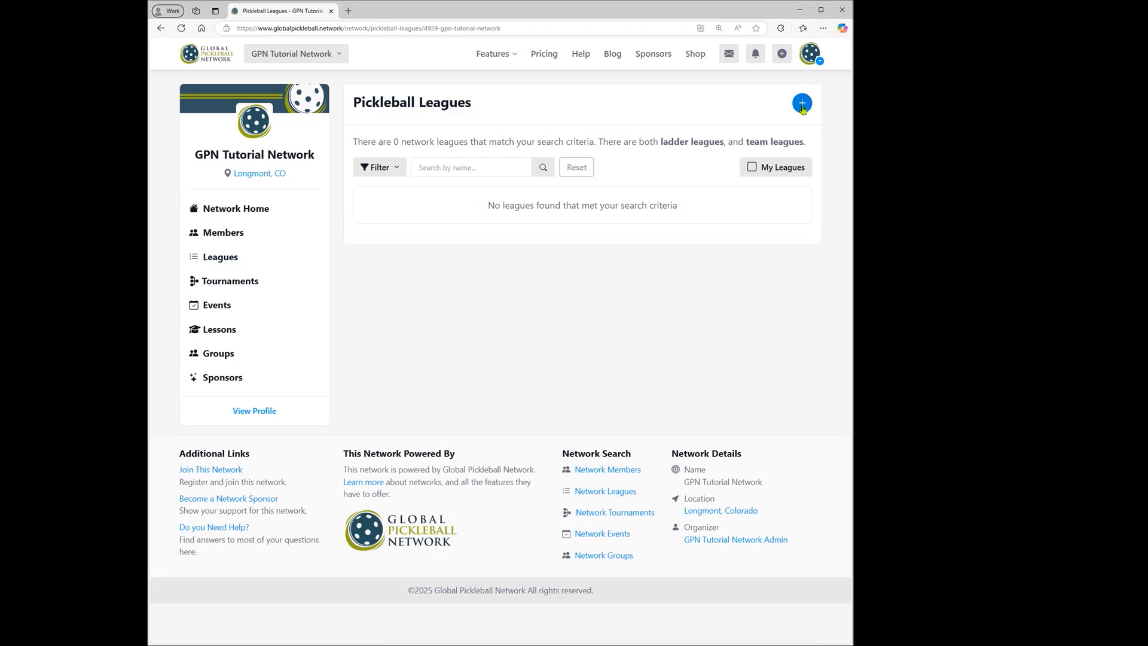
left_click(802, 105)
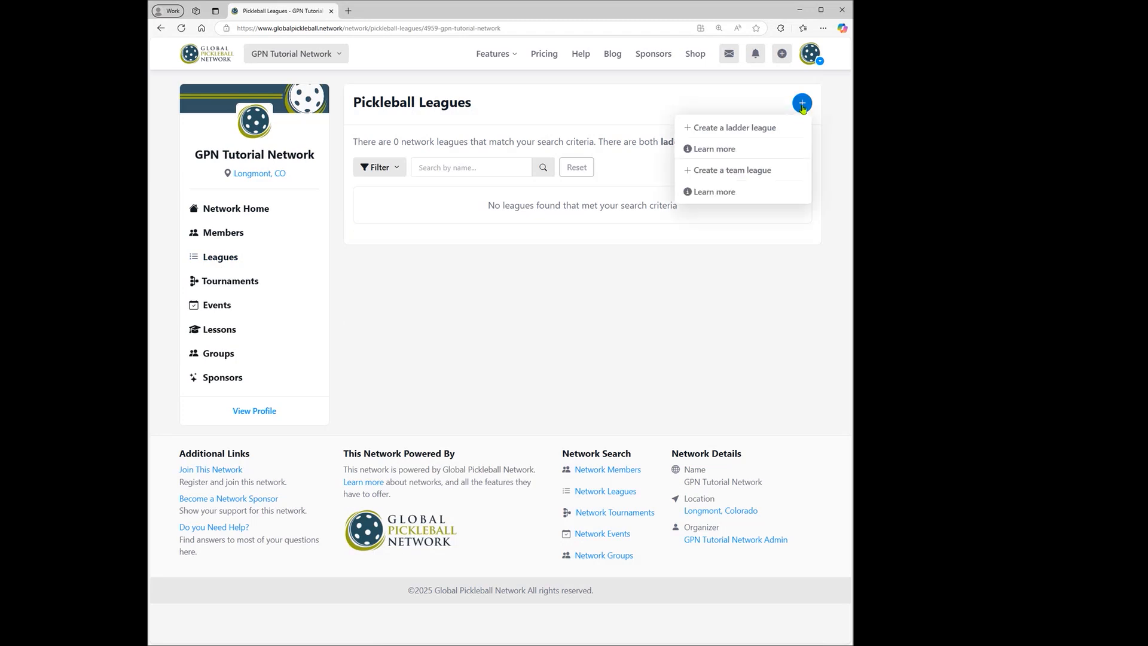
left_click(724, 133)
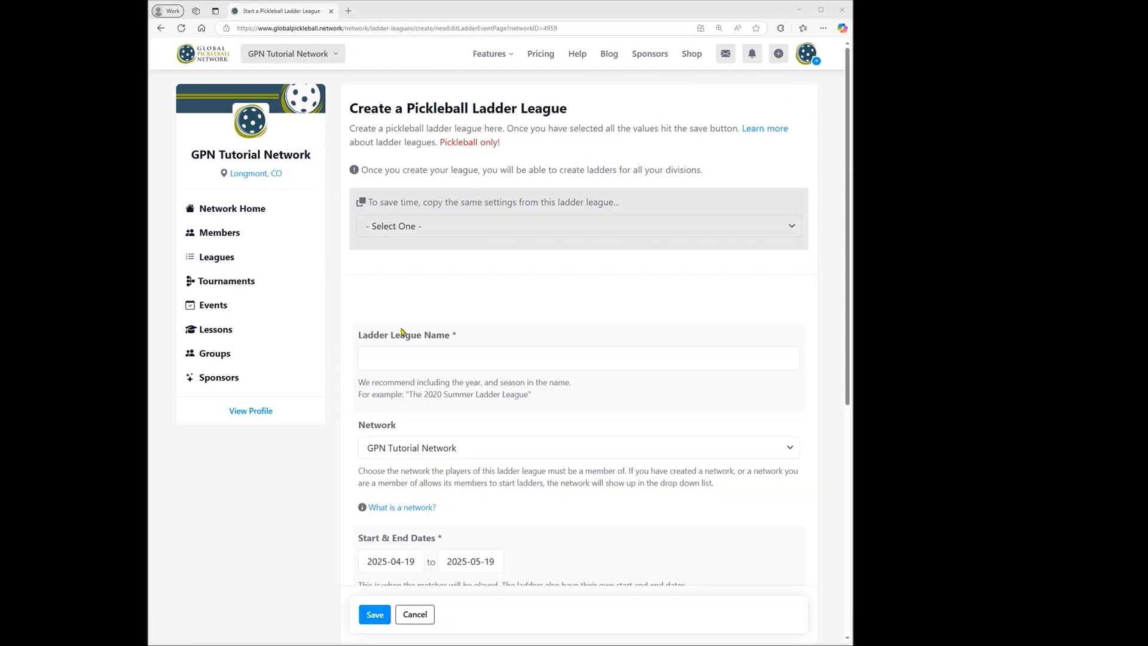
left_click(392, 361)
type("2025 Competitive Ladders")
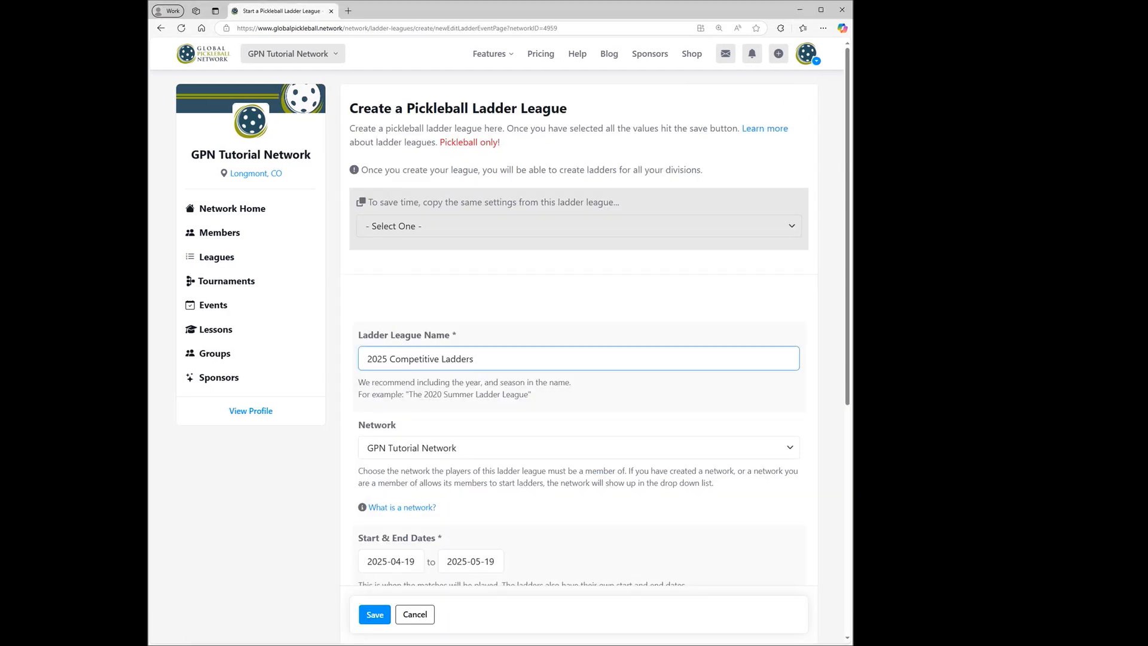
Set the ladder league's end date to 2025-12-31.
scroll(622, 328, "down", 3)
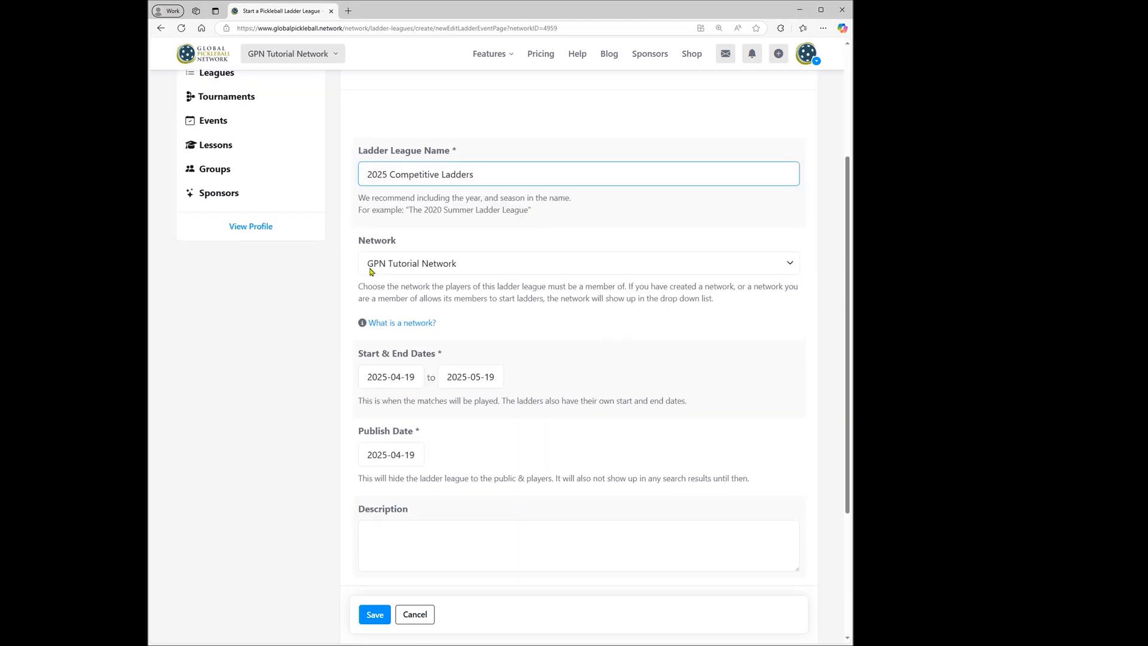
scroll(370, 272, "up", 2)
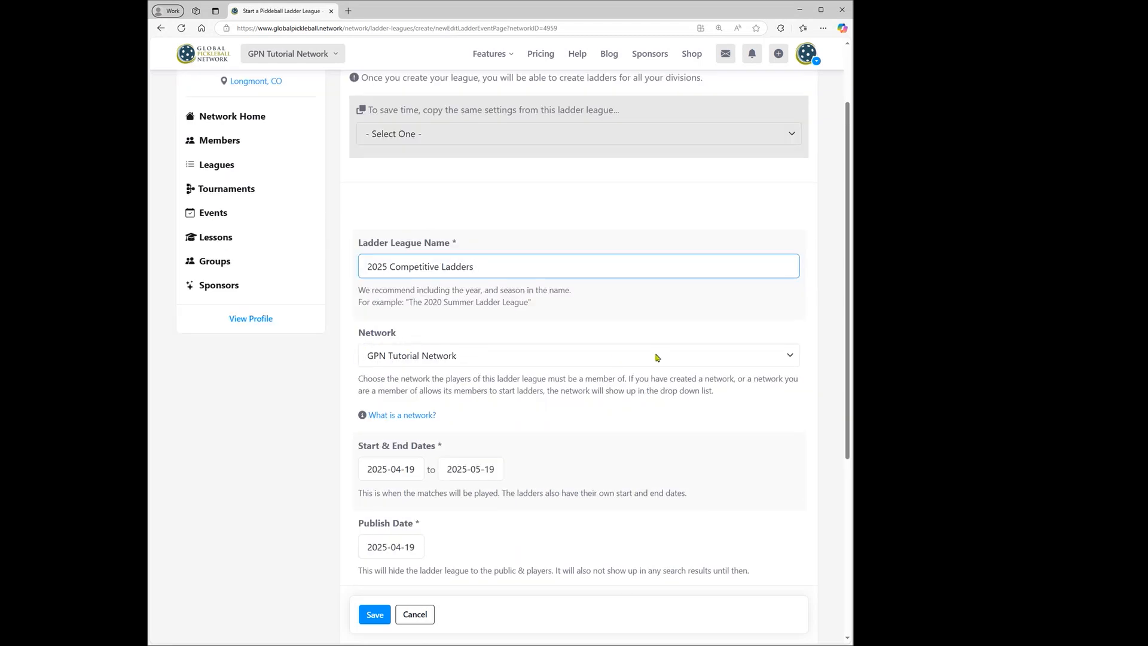
scroll(658, 359, "down", 2)
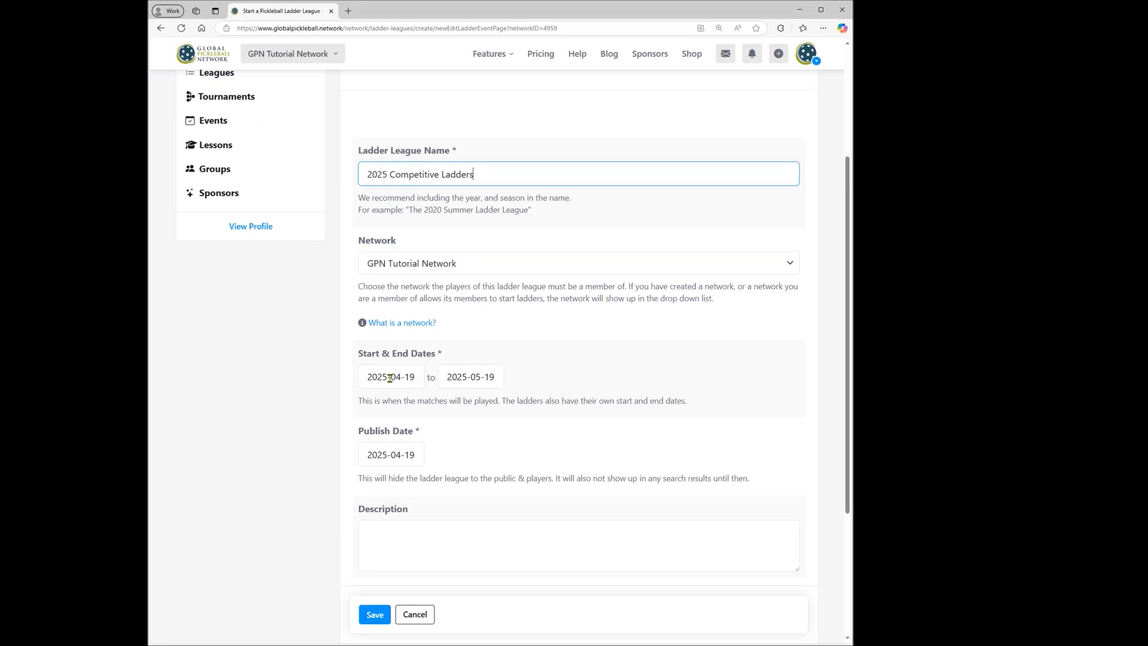
left_click(480, 378)
left_click(597, 401)
left_click(597, 402)
left_click(597, 401)
left_click(596, 402)
left_click(598, 402)
left_click(598, 401)
left_click(599, 403)
left_click(598, 403)
left_click(450, 402)
left_click(529, 528)
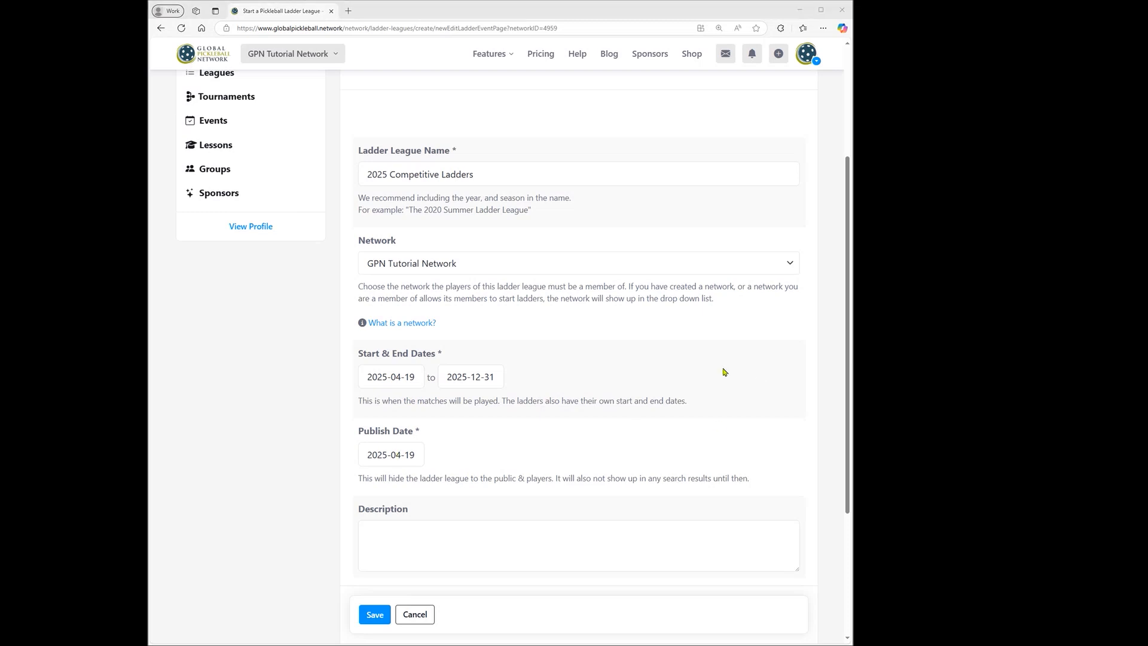
Enter the description "League for all our 2025 competitive ladders." and save the new league, confirming that everything is correct.
left_click(507, 536)
type("League for all our 2025 competitive ladders.")
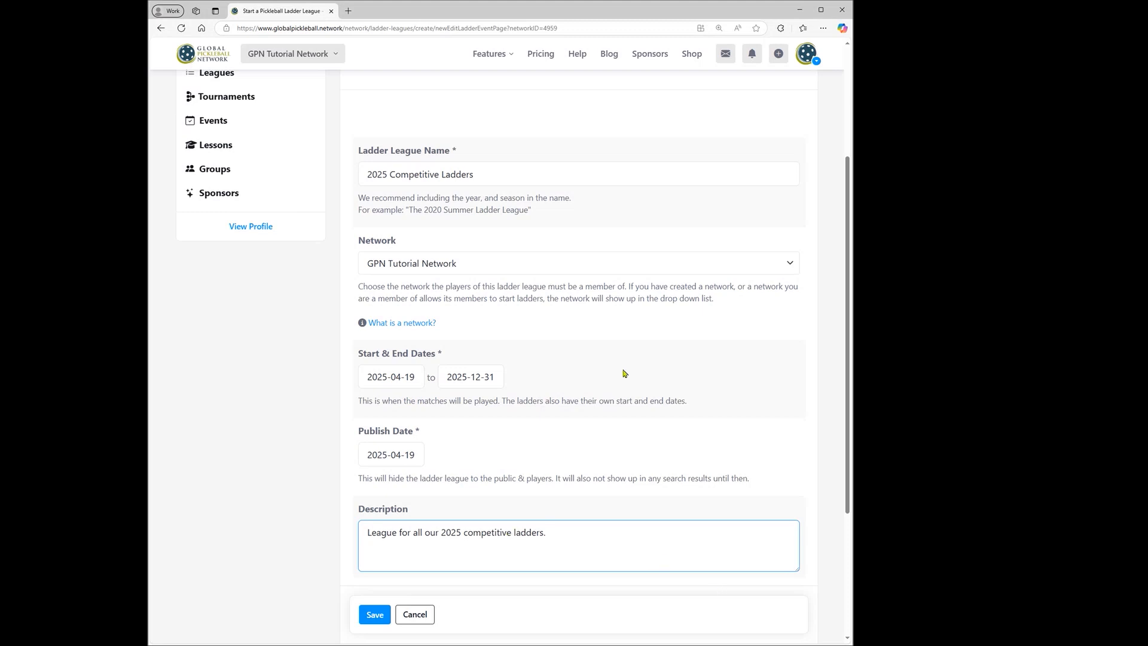
left_click(376, 615)
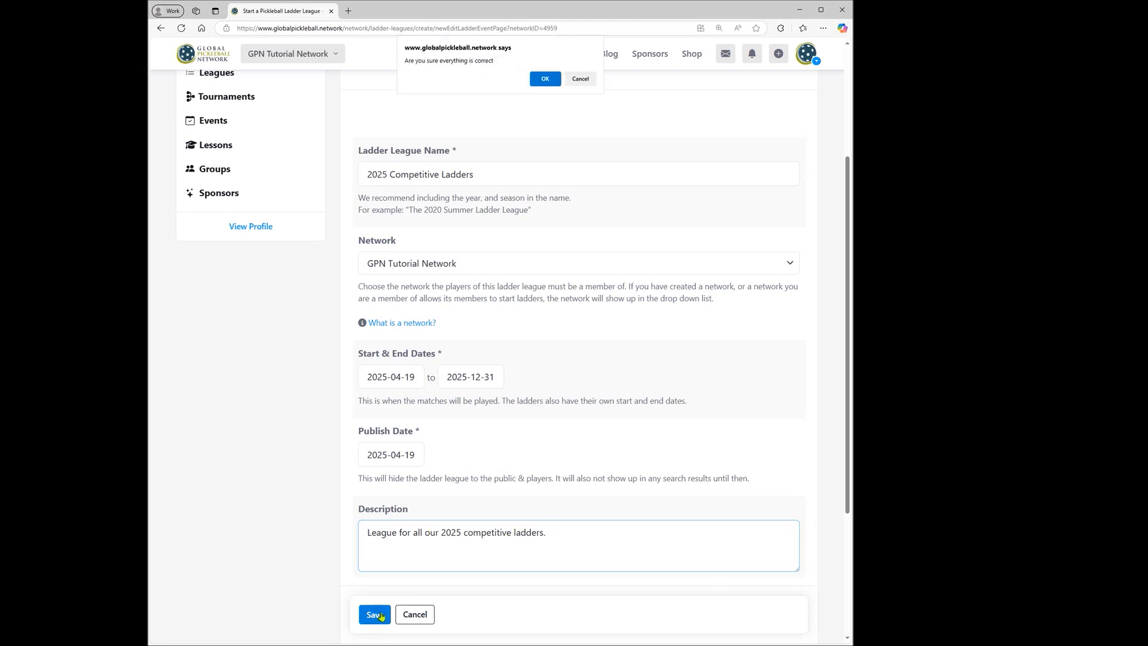
left_click(545, 79)
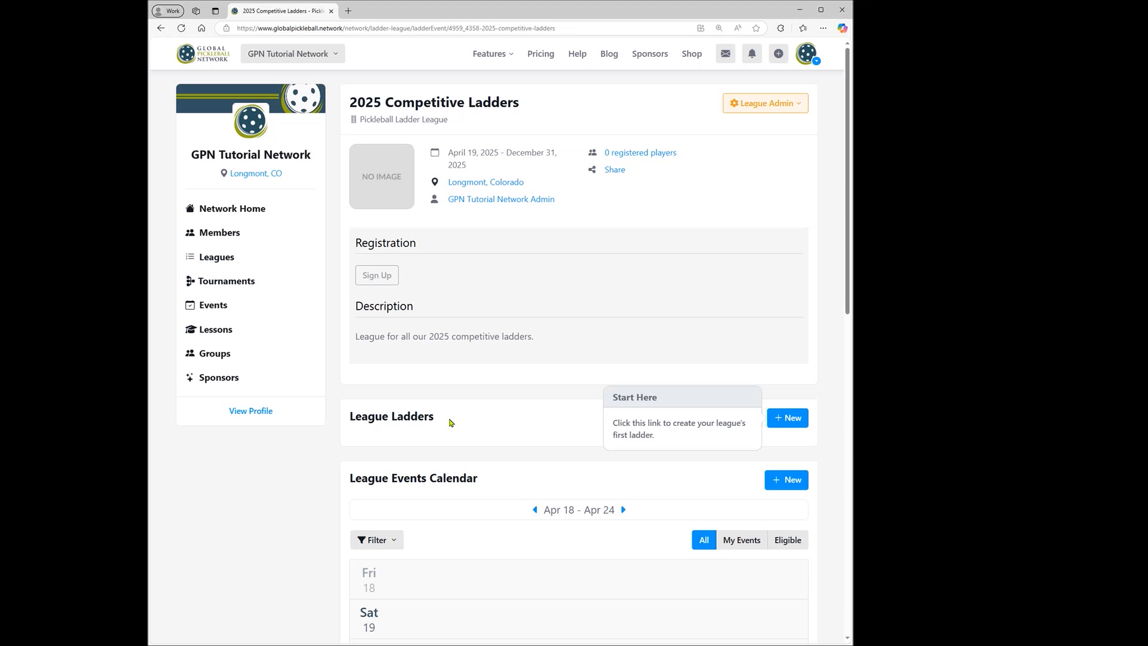
Open the league's settings and review the playing level system, logo and additional player field options.
left_click(753, 108)
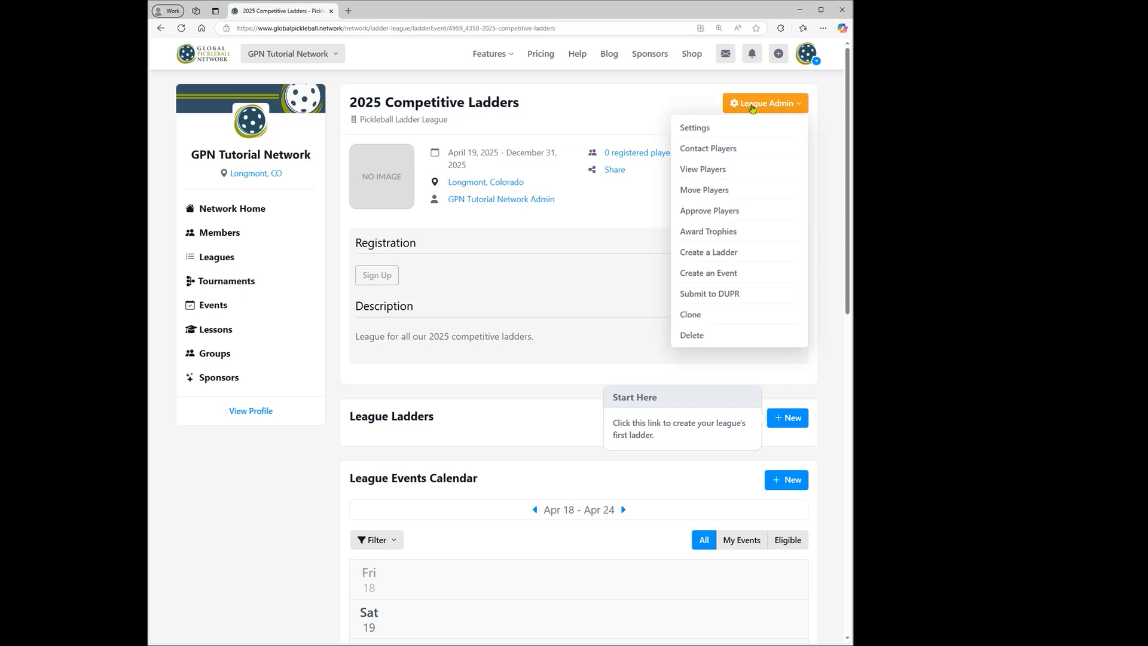
left_click(694, 127)
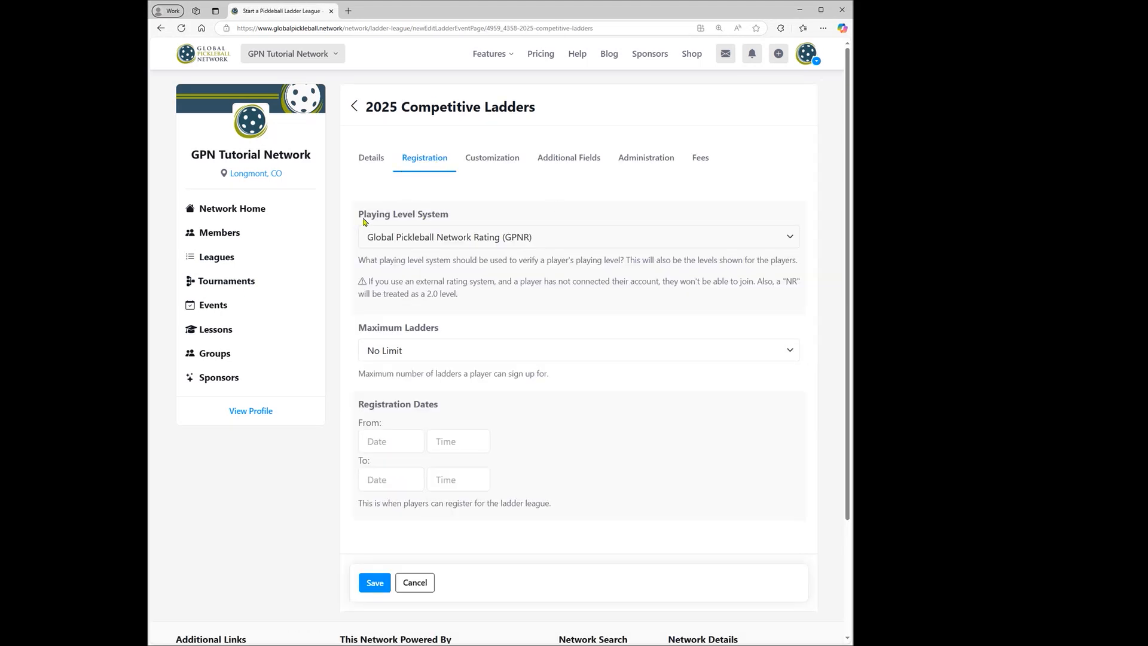
left_click_drag(359, 219, 460, 215)
left_click(576, 239)
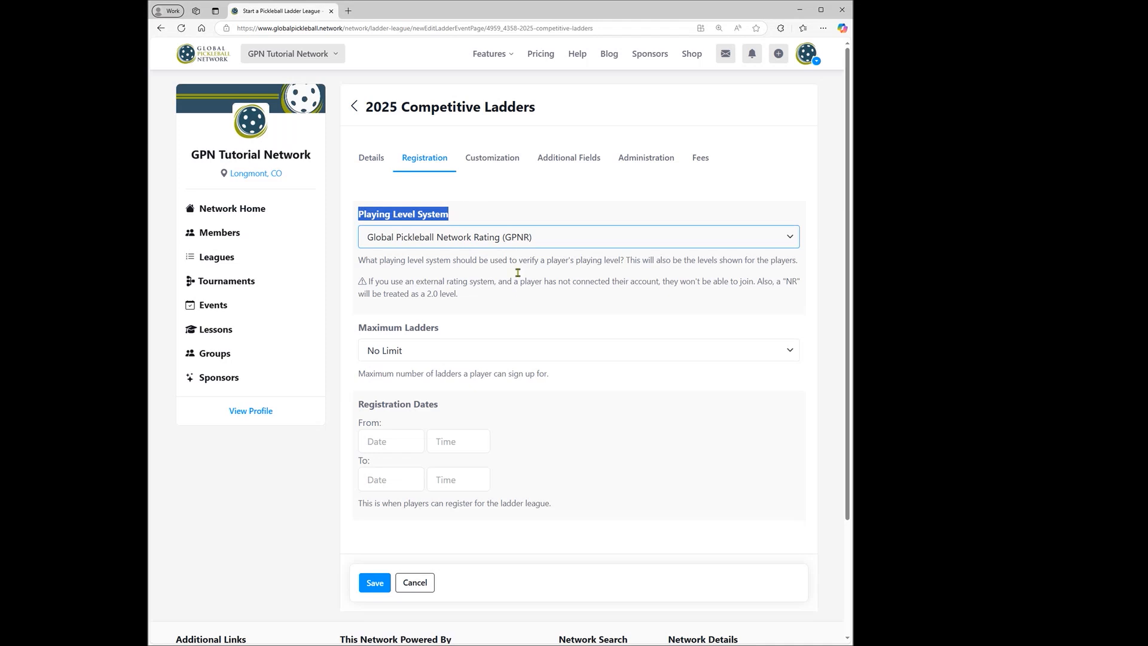
left_click(488, 159)
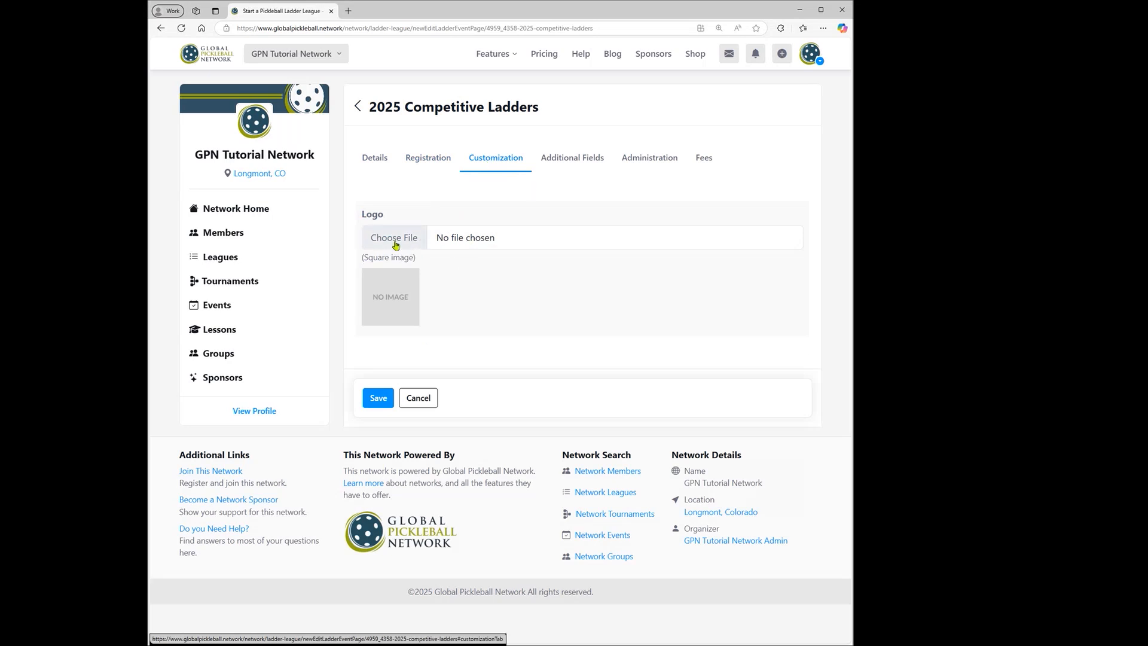
left_click(565, 159)
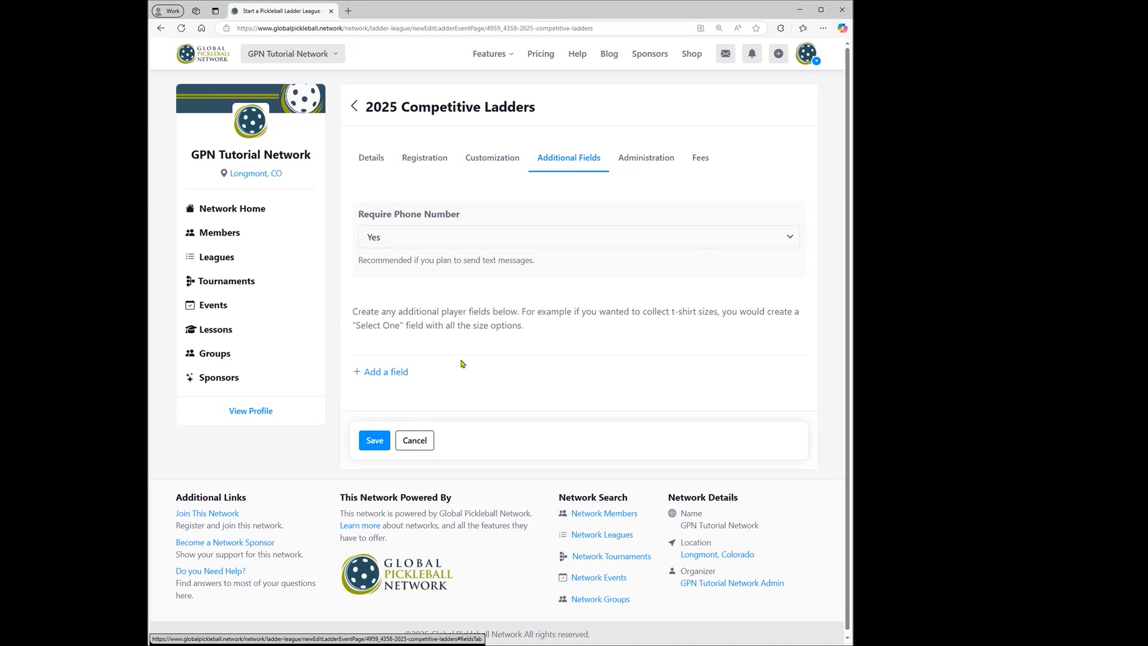
Examine the league's administration settings, including the organizer choices and the Allow Group Ladders option.
left_click(642, 167)
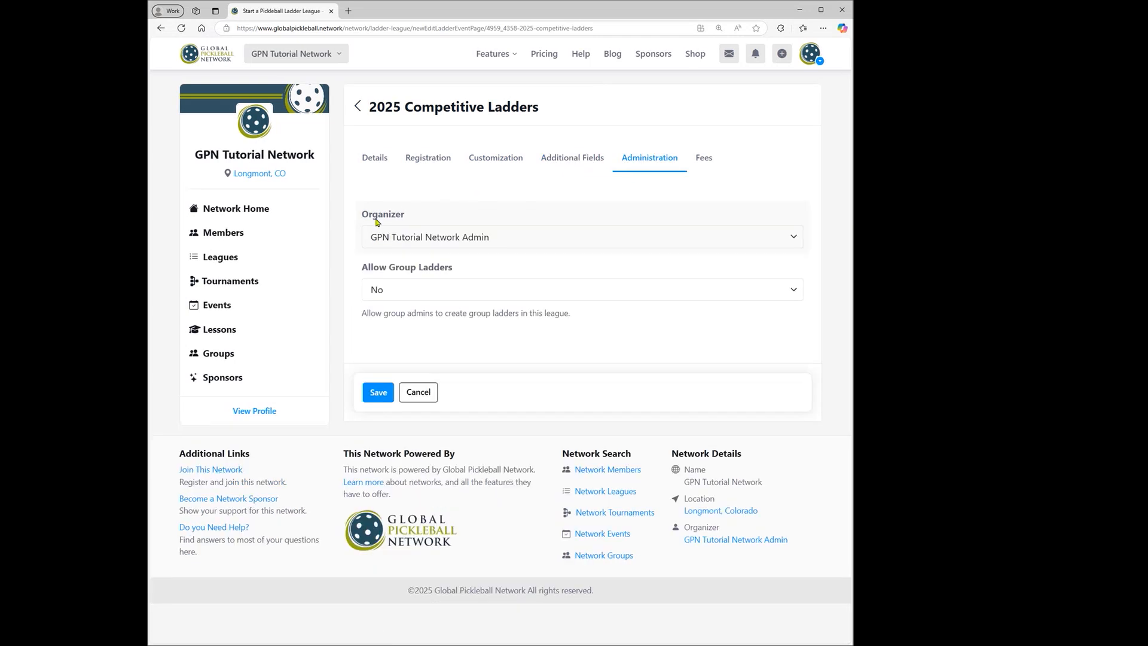
left_click(398, 241)
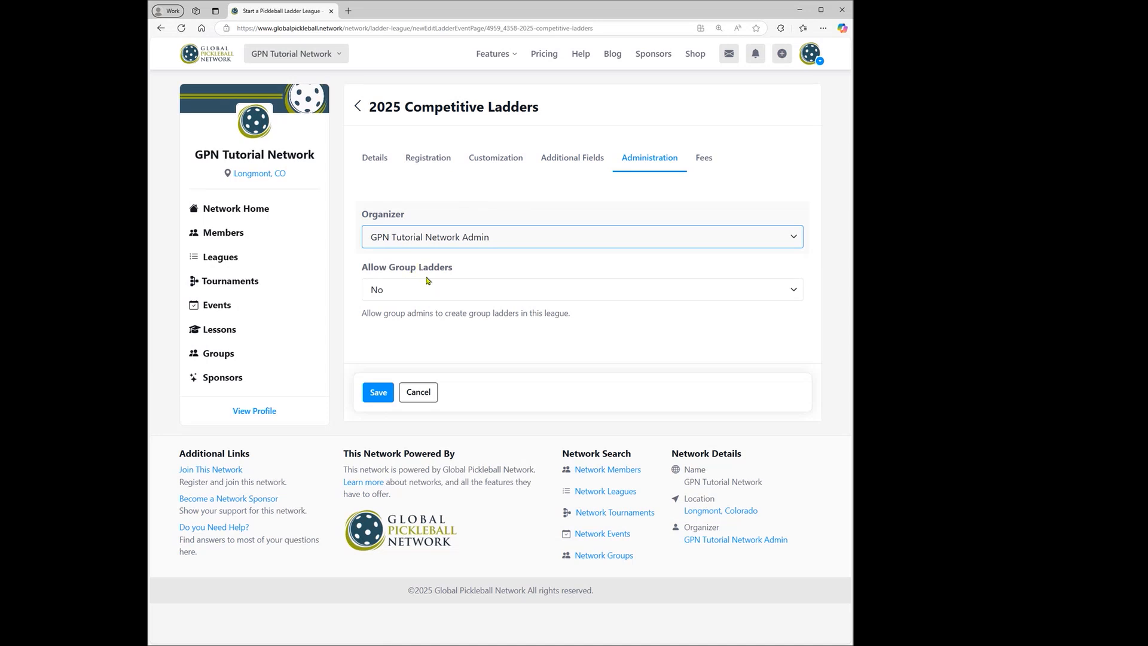
left_click(462, 204)
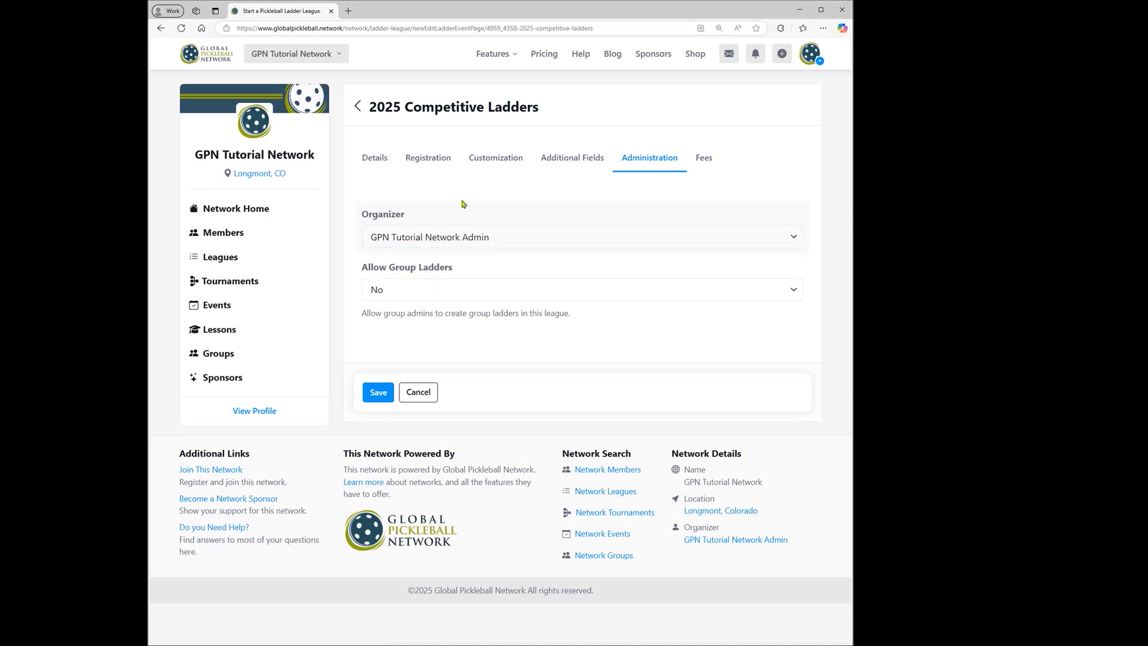
left_click_drag(361, 267, 469, 273)
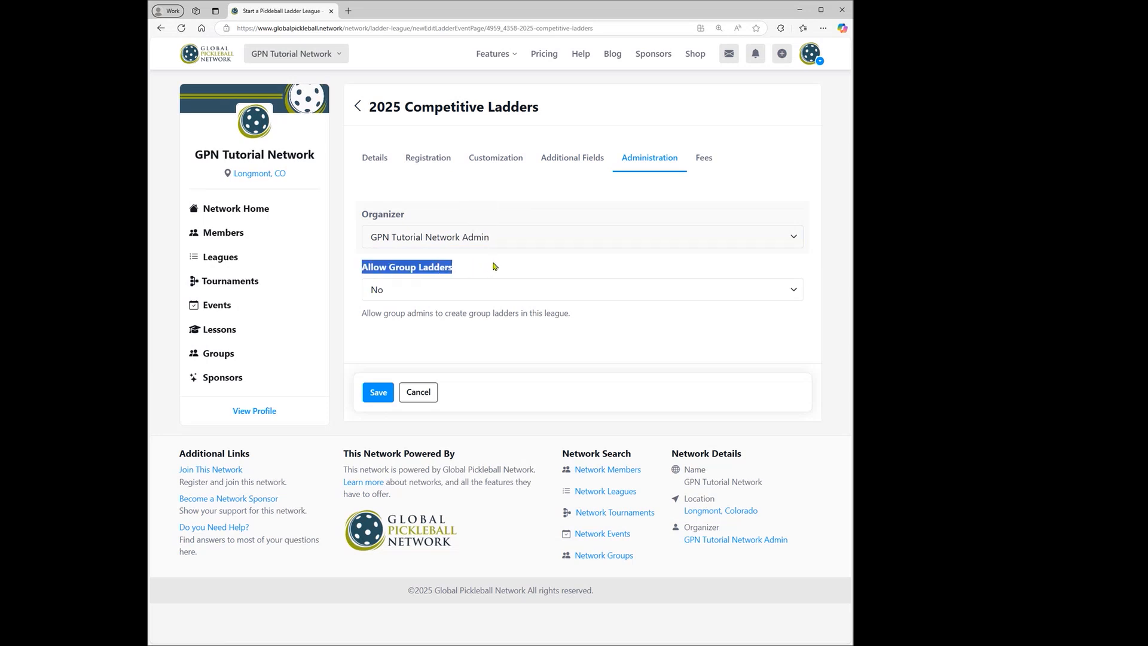
Review the league's registration fee, ladder fee and payment options, and save and confirm the league settings.
left_click(709, 157)
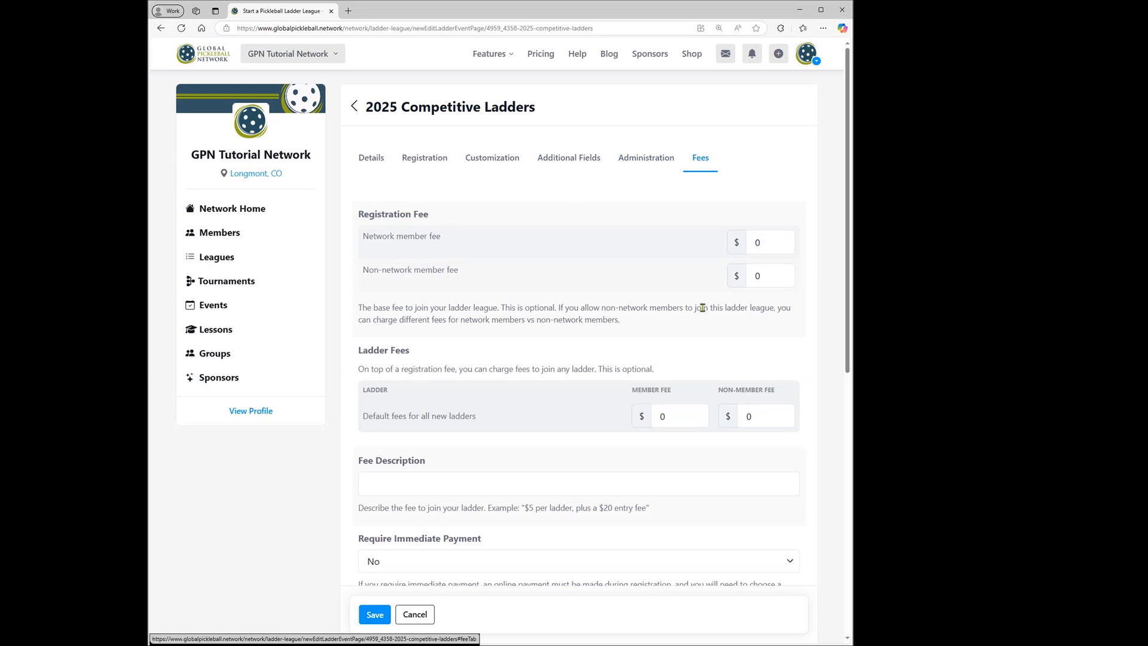
scroll(517, 308, "down", 2)
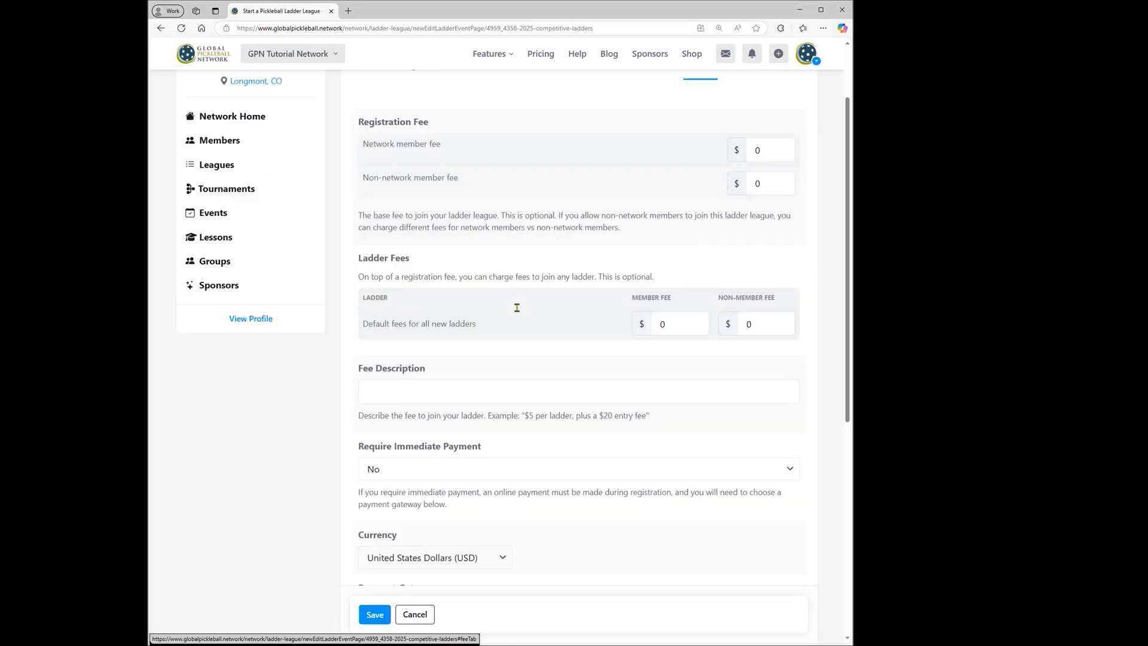
scroll(516, 308, "down", 2)
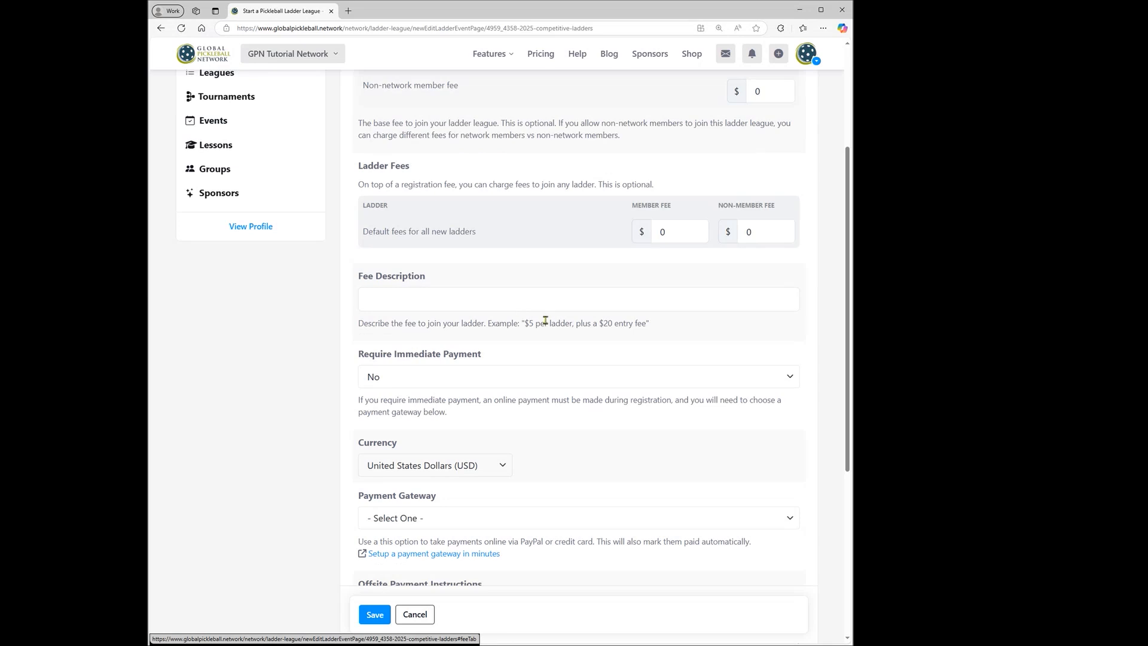
scroll(545, 322, "up", 4)
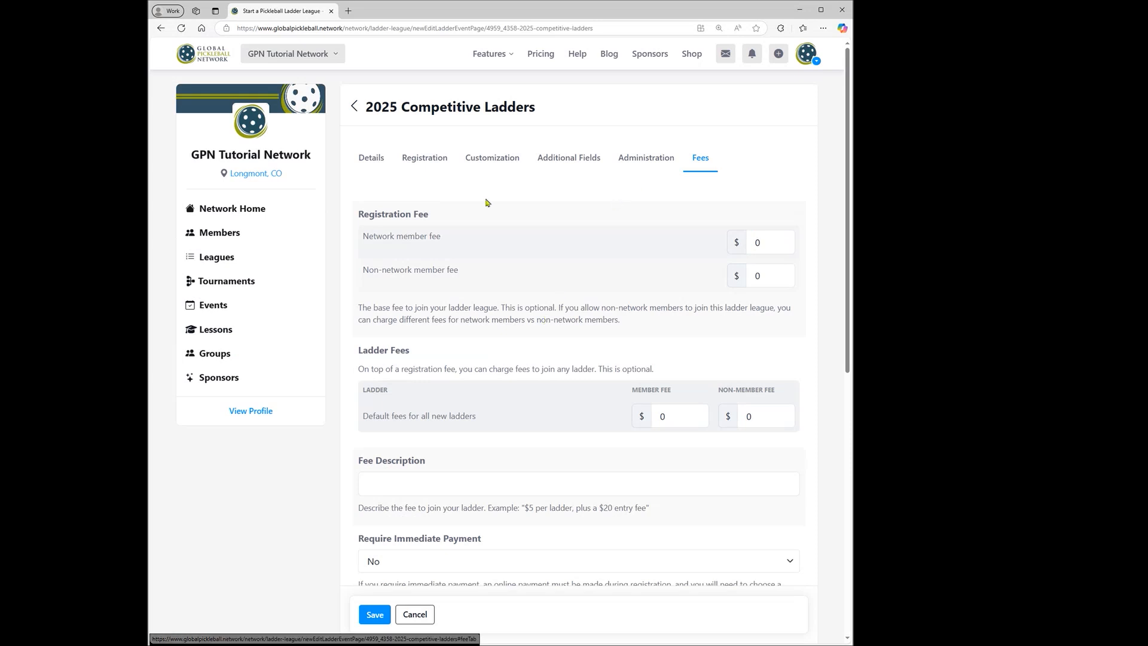
scroll(494, 211, "down", 7)
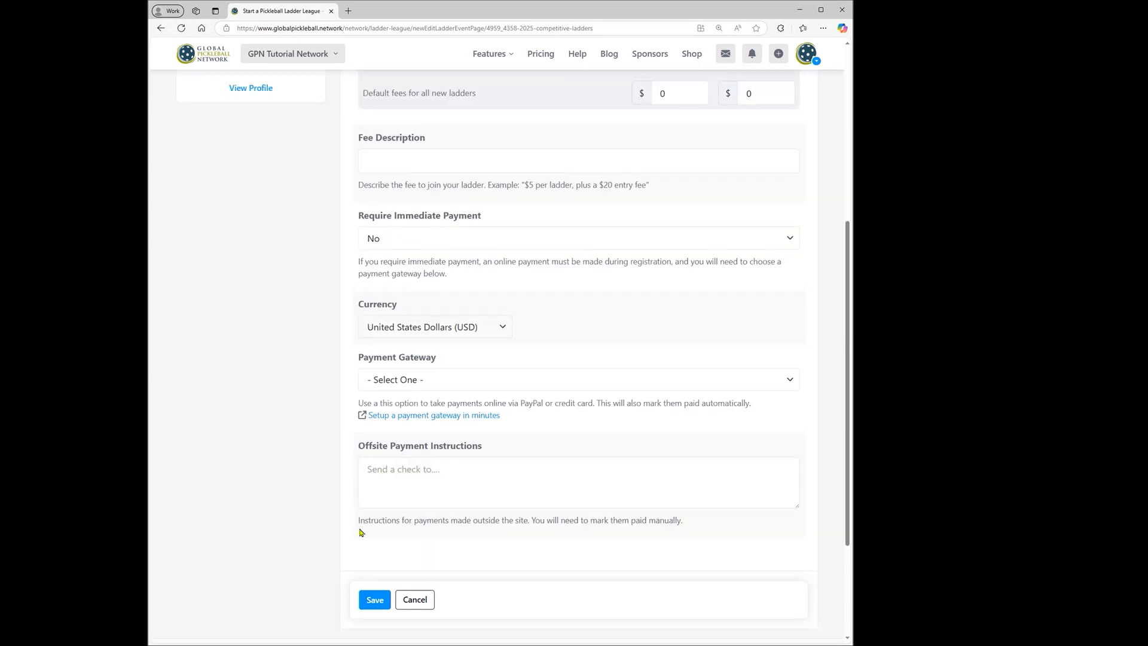
left_click(375, 604)
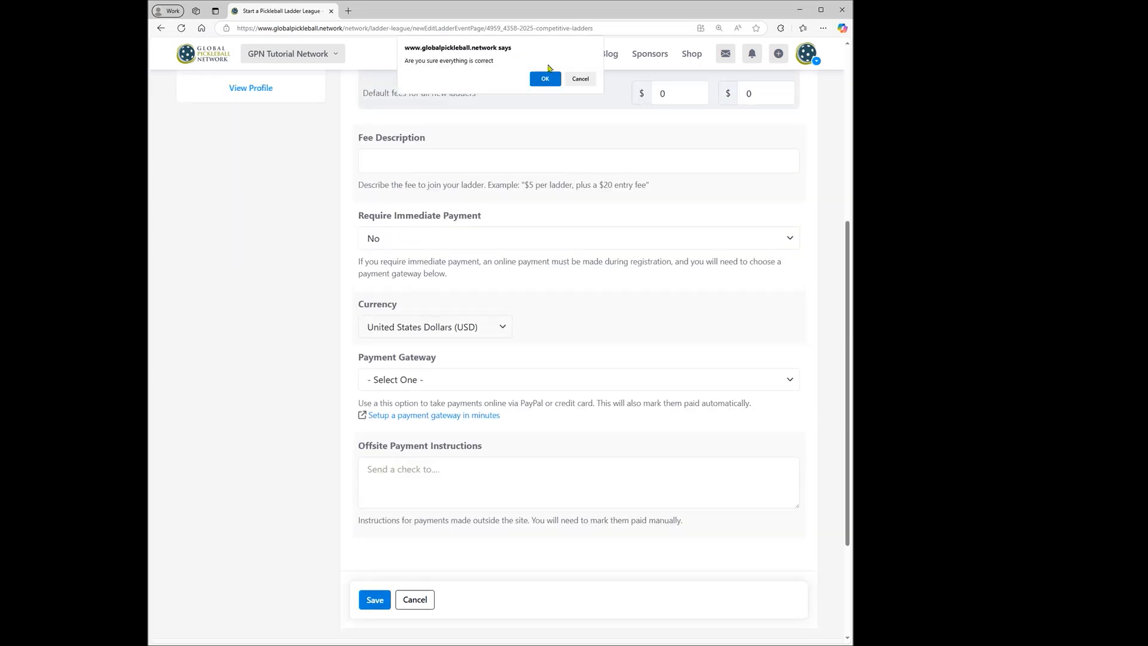
left_click(548, 81)
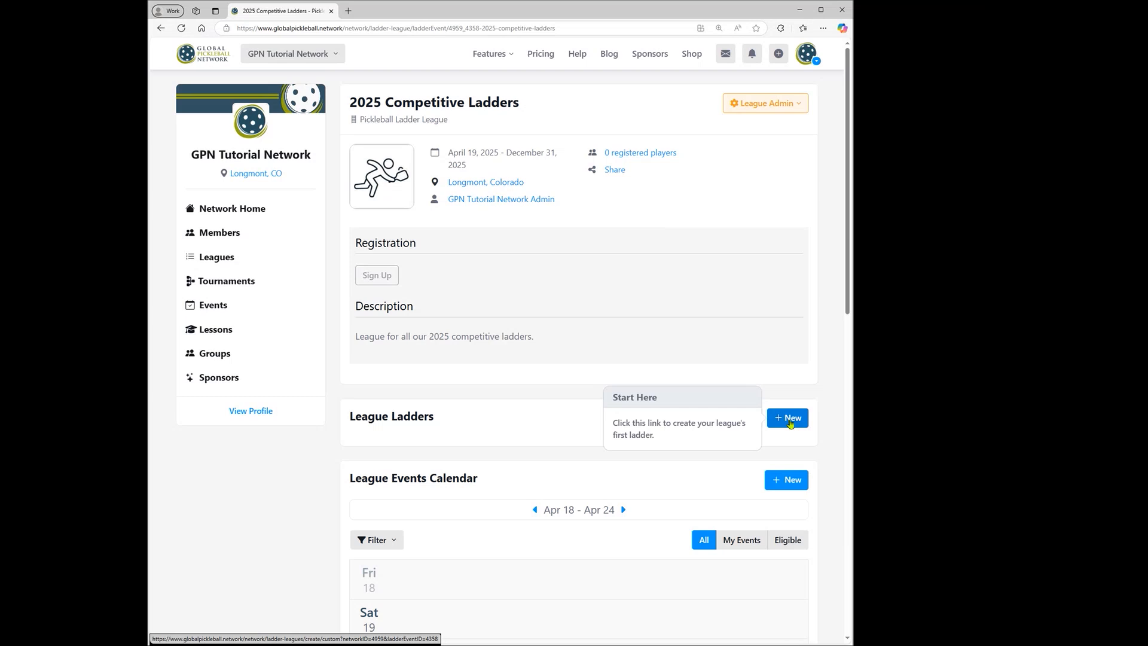
Start a new ladder in the 2025 Competitive Ladders league and set its ladder type to Scheduled Play.
left_click(791, 420)
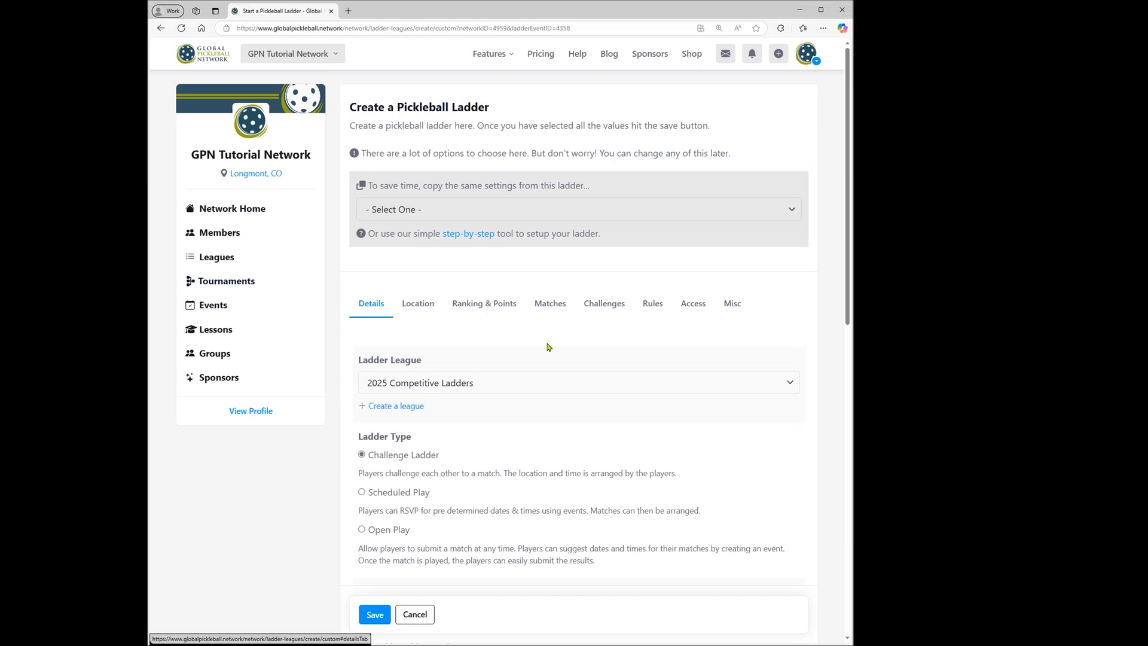
scroll(548, 346, "down", 2)
left_click_drag(359, 269, 423, 274)
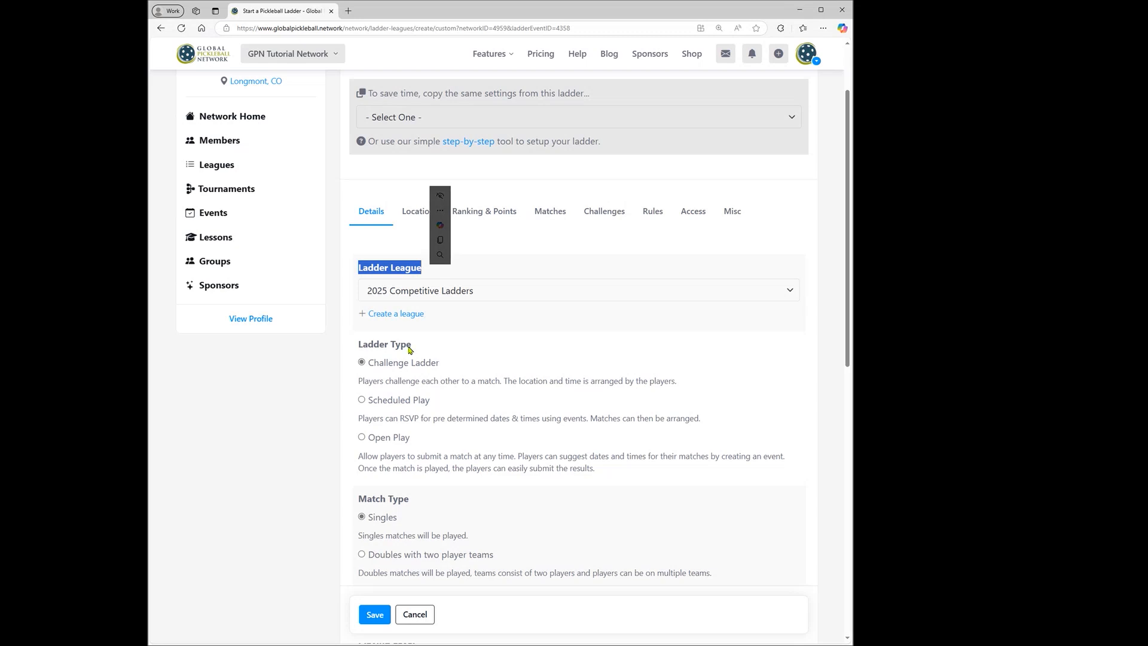
left_click(362, 401)
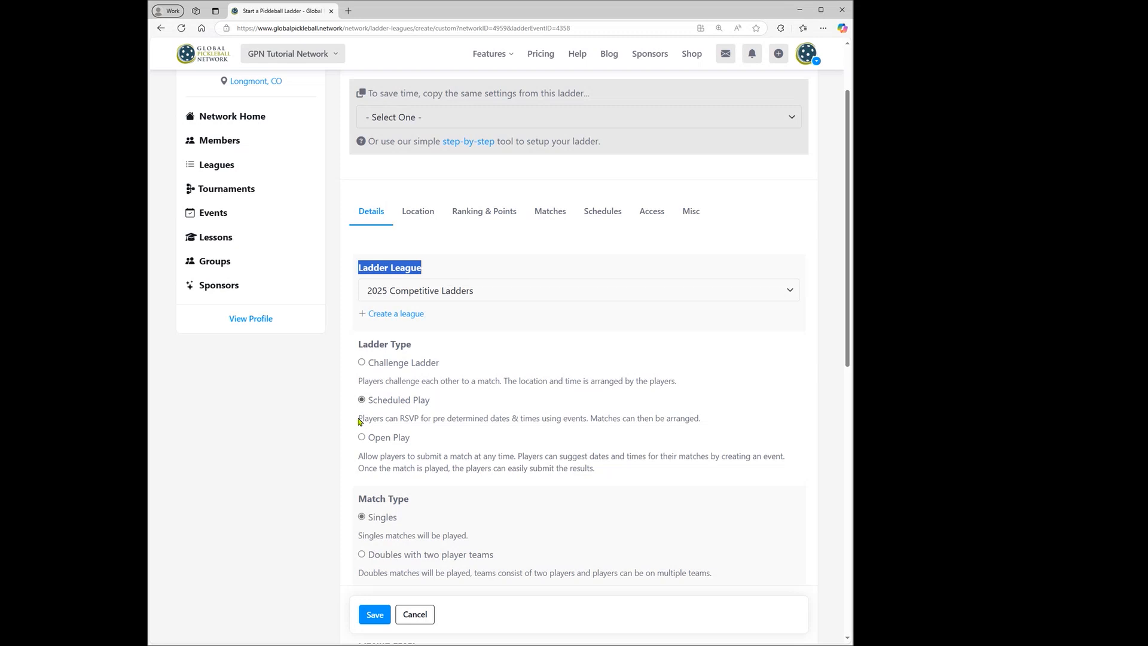
Set the ladder's match type to Doubles with no teams.
scroll(360, 422, "down", 2)
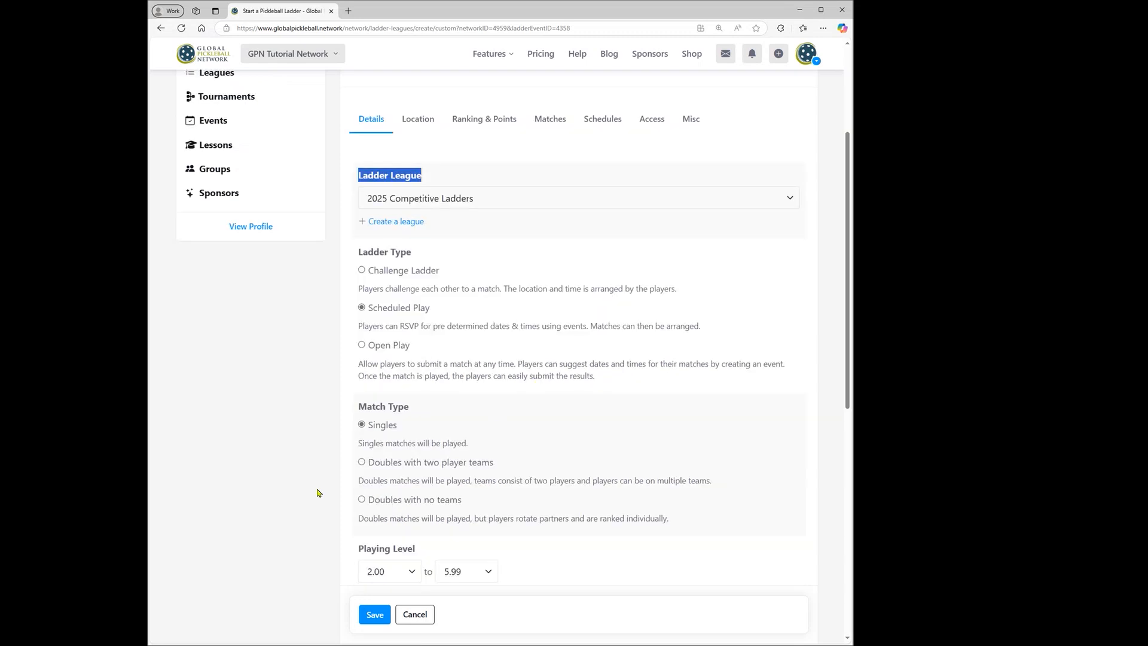
left_click(361, 500)
left_click_drag(471, 520, 663, 531)
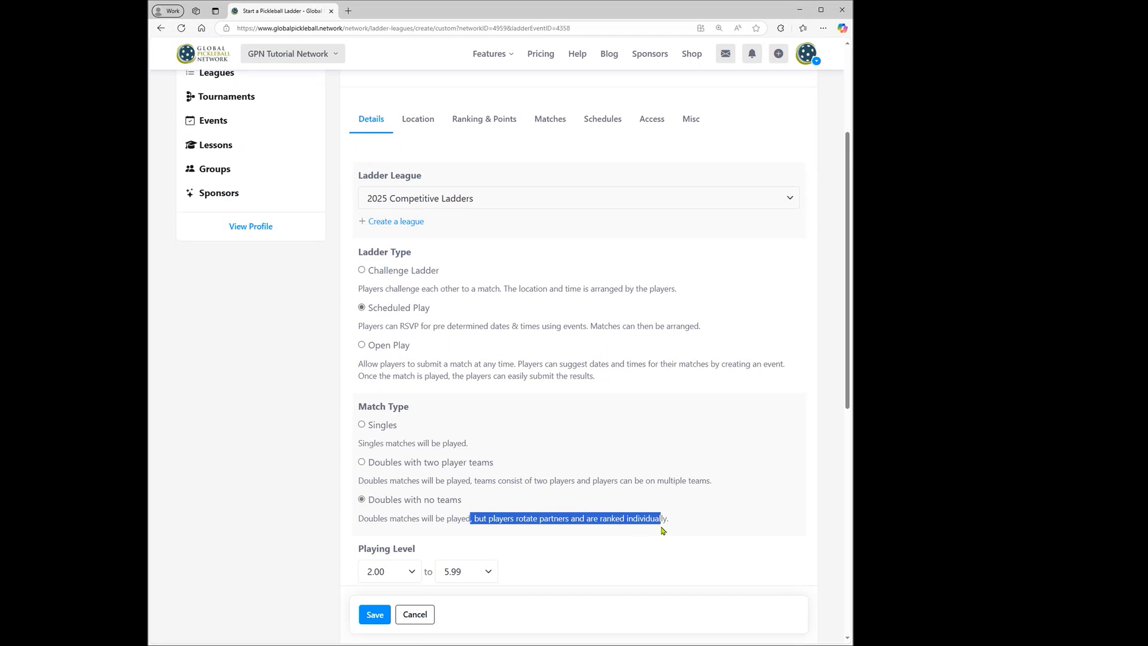
left_click(707, 522)
Paste the prepared ladder description covering weekly groups of 4 or 5, rotating partners, game format and RSVP reminder.
scroll(741, 505, "down", 4)
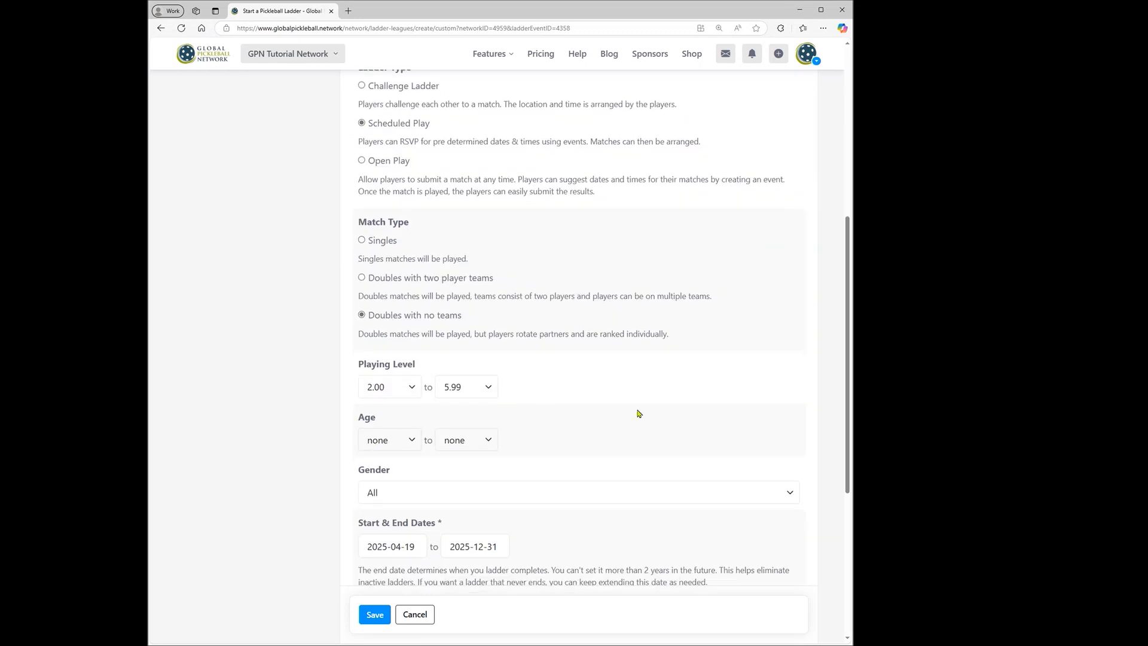
scroll(639, 412, "down", 3)
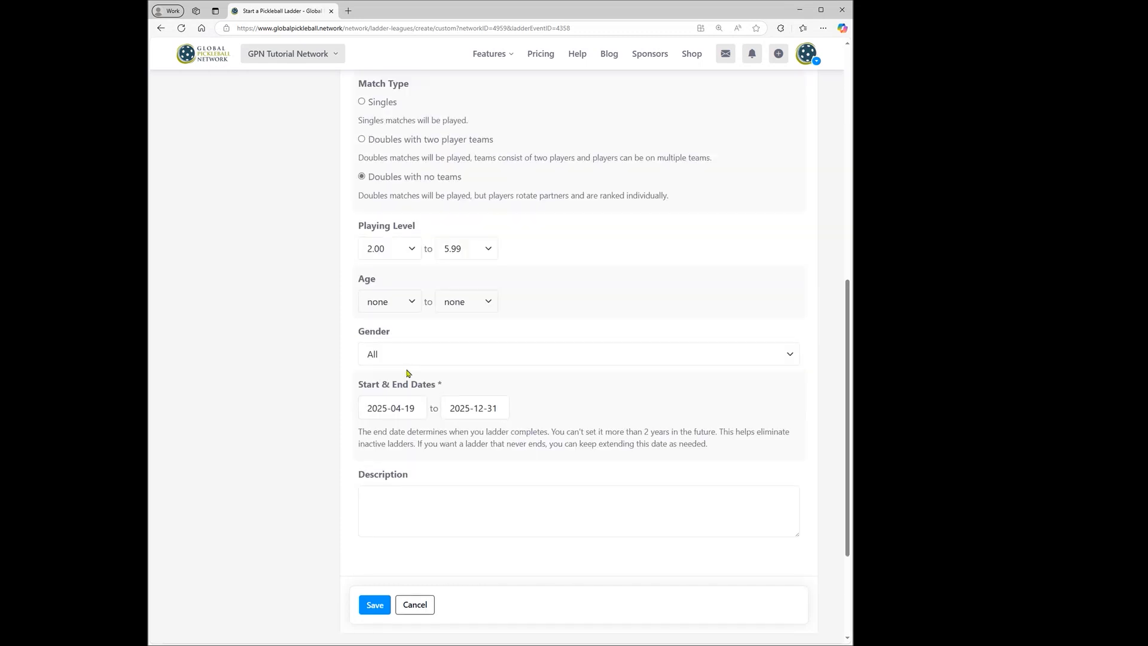
left_click(408, 490)
scroll(408, 491, "down", 3)
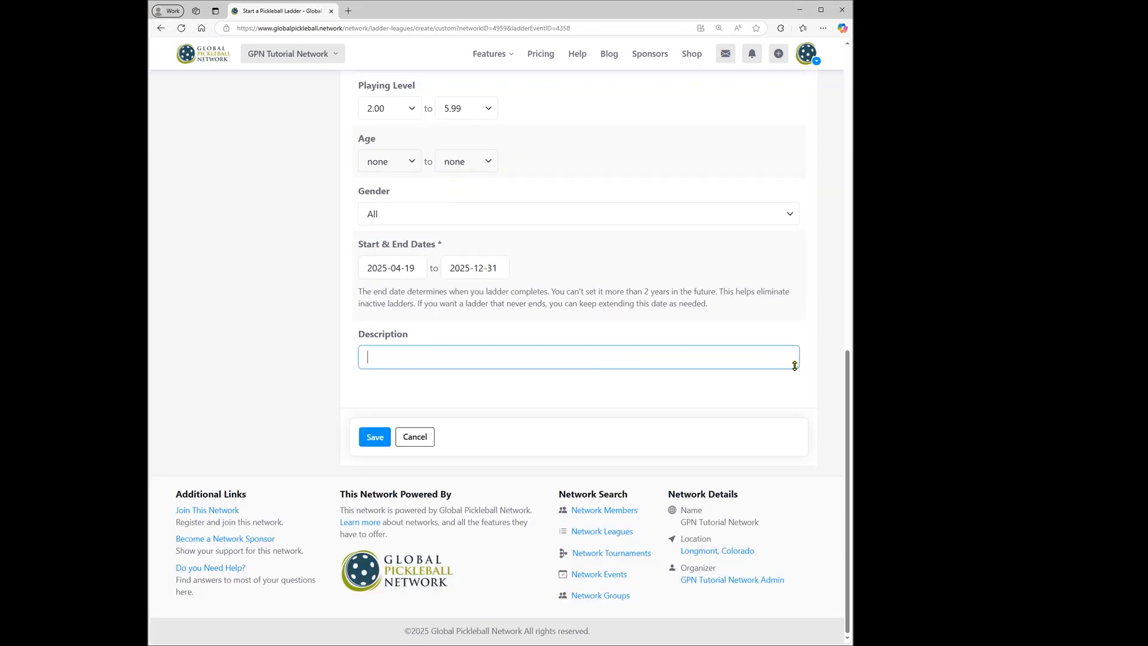
left_click_drag(795, 366, 795, 500)
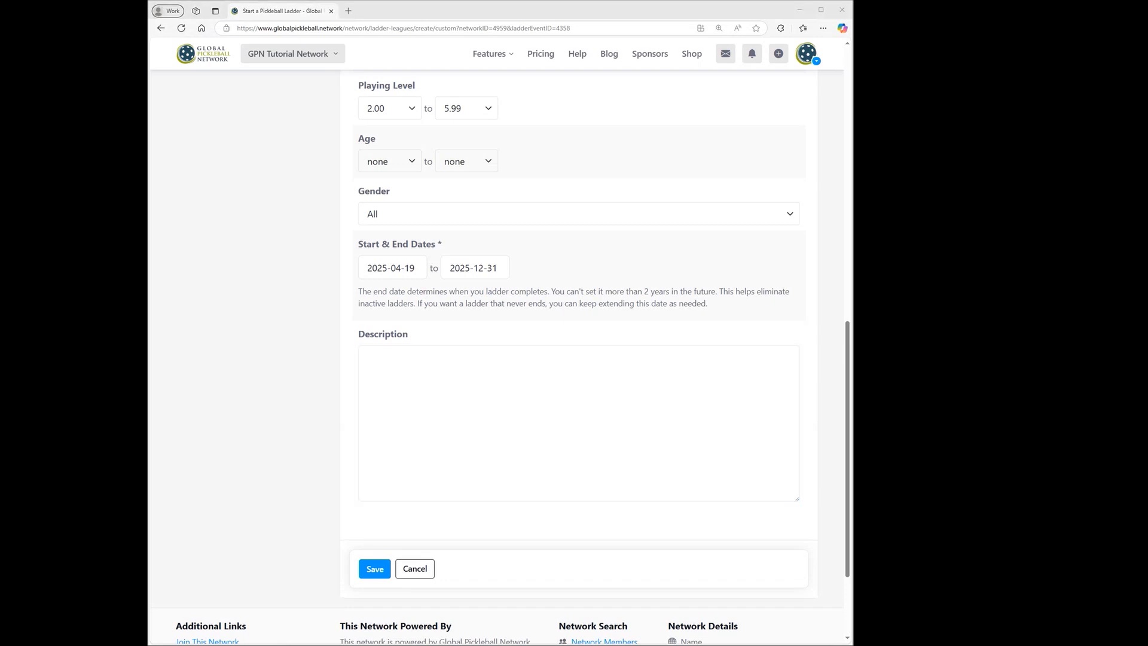
left_click(466, 368)
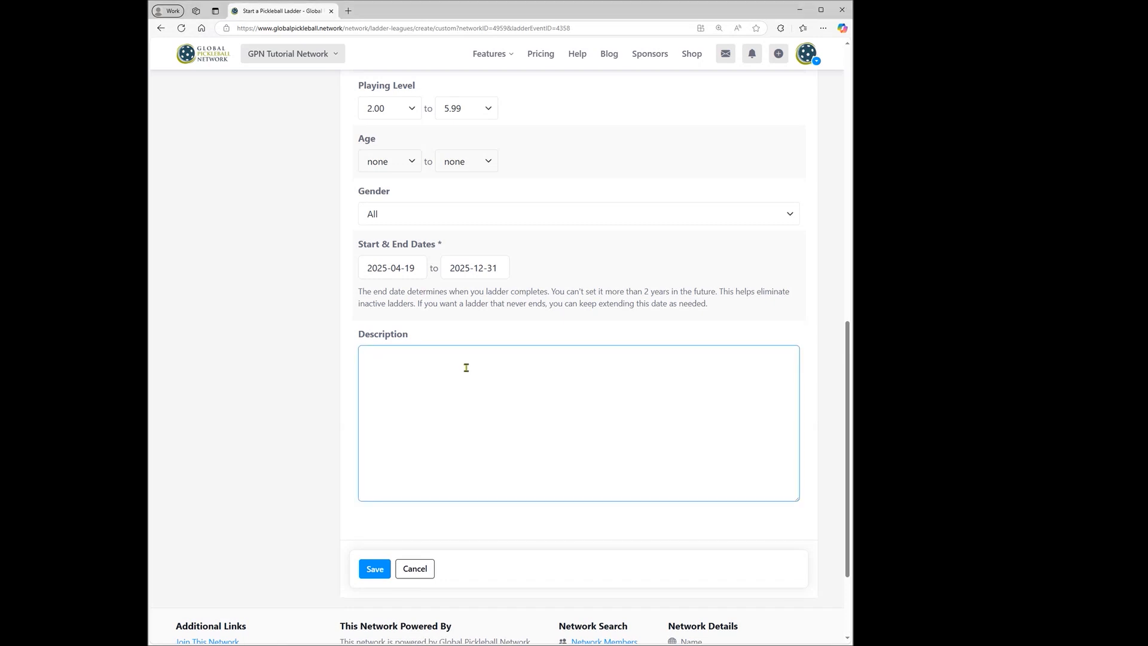
type("Each week players will be put in groups of 4 or 5 and play a series of games with rotating partners. Scores are recorded and used to calculate the ladder ranking for the following week.   Format:  - Groups of 4: 1 game to 15 - Groups of 5: 1 game to 11 - All games win by 1  Please ensure that you RSVP each week in to confirm your spot!")
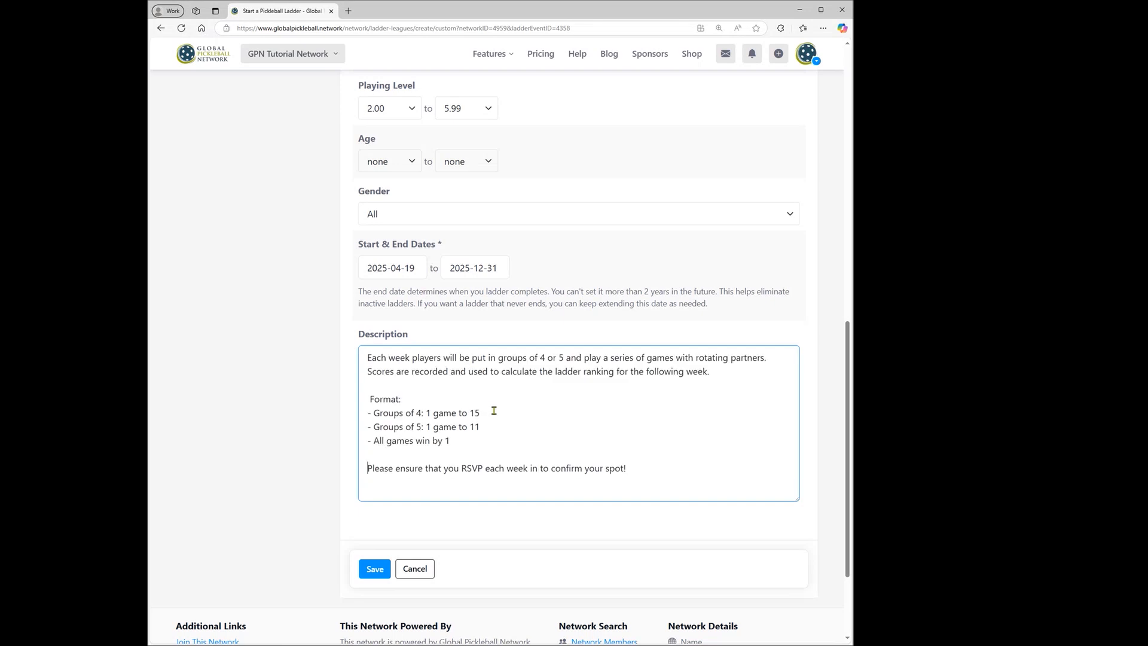
Set the ladder's court location to Longmont Athletic Club.
scroll(546, 411, "up", 10)
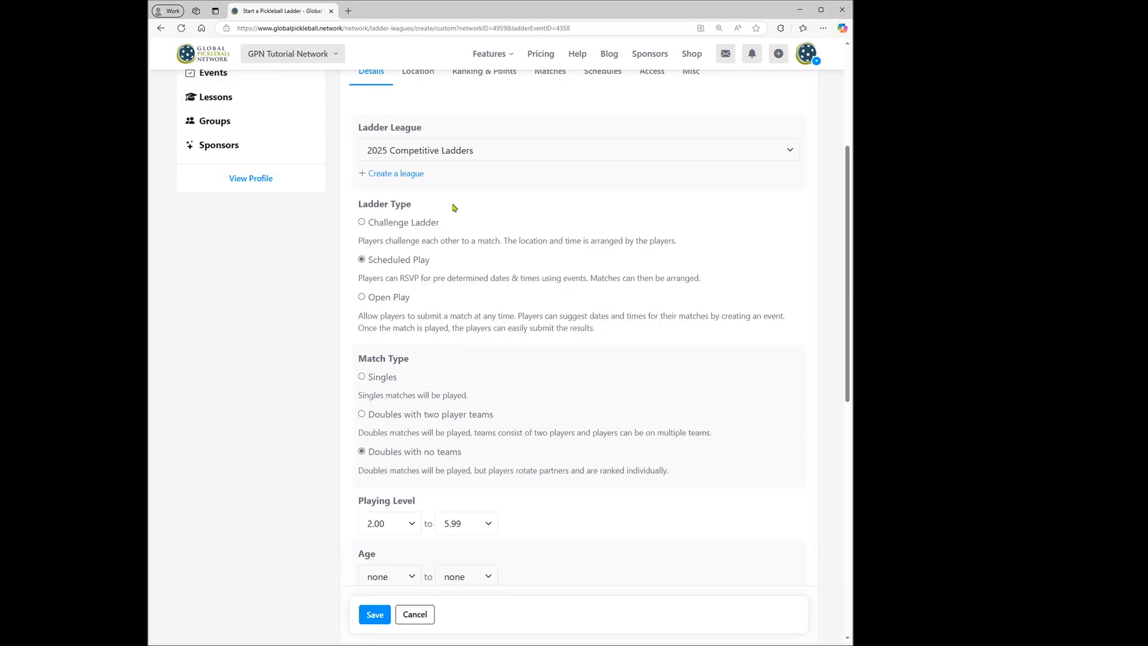
left_click(418, 303)
scroll(425, 302, "down", 1)
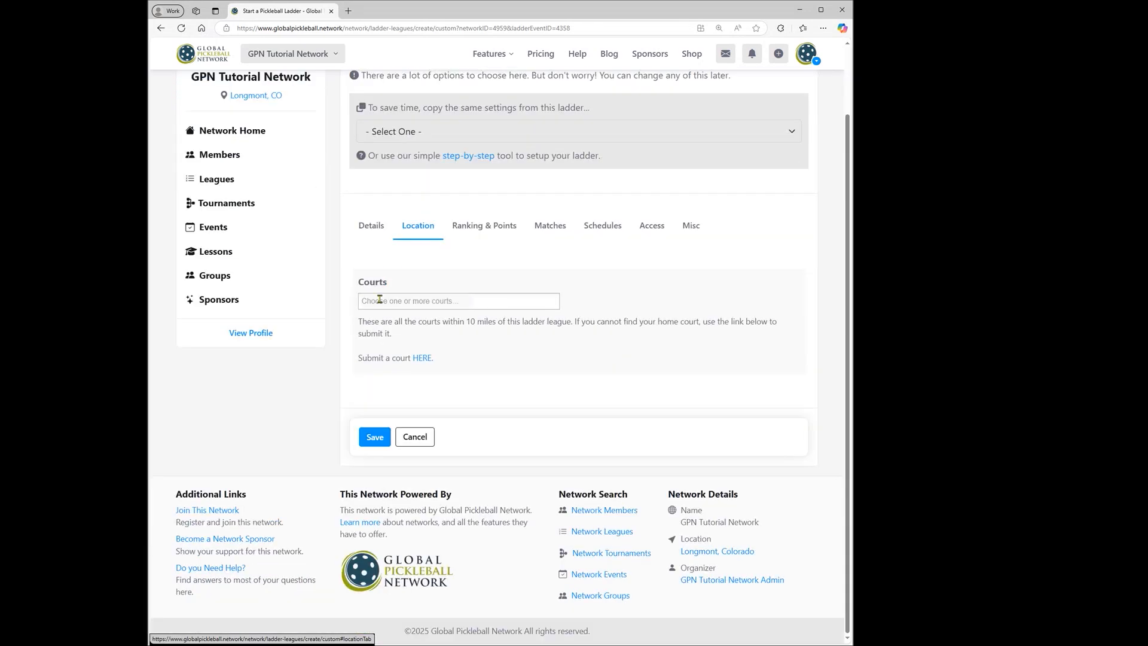
left_click(450, 299)
left_click(409, 347)
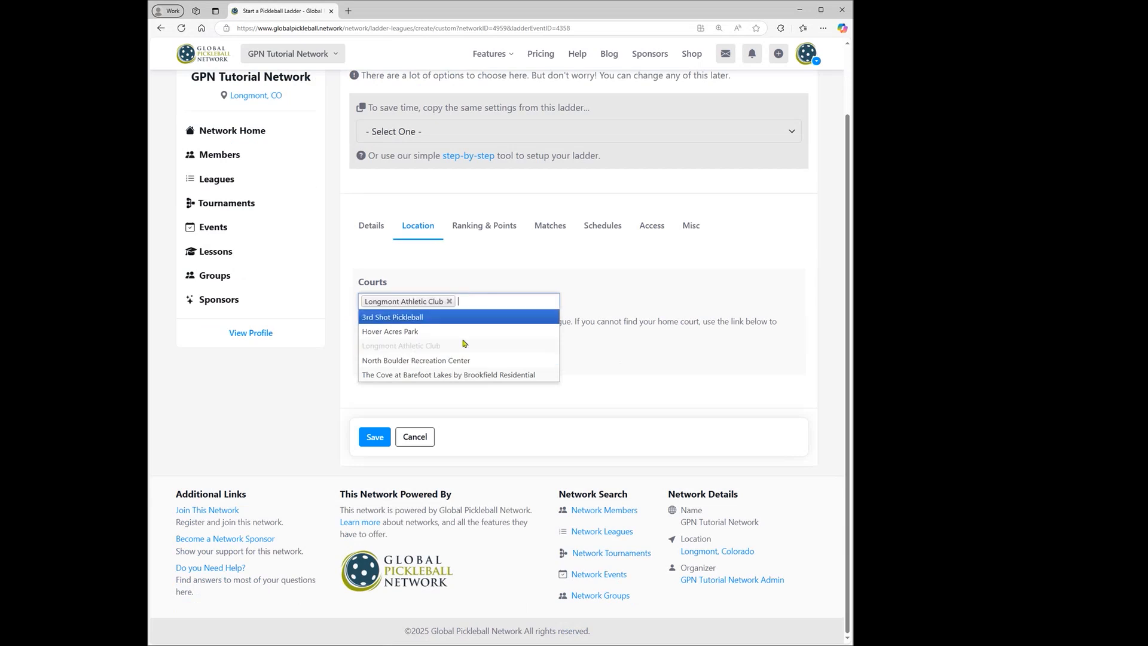
Examine the ladder's ranking options and the ranking system details, especially the Elo Rating explanation, and close the details.
left_click(473, 230)
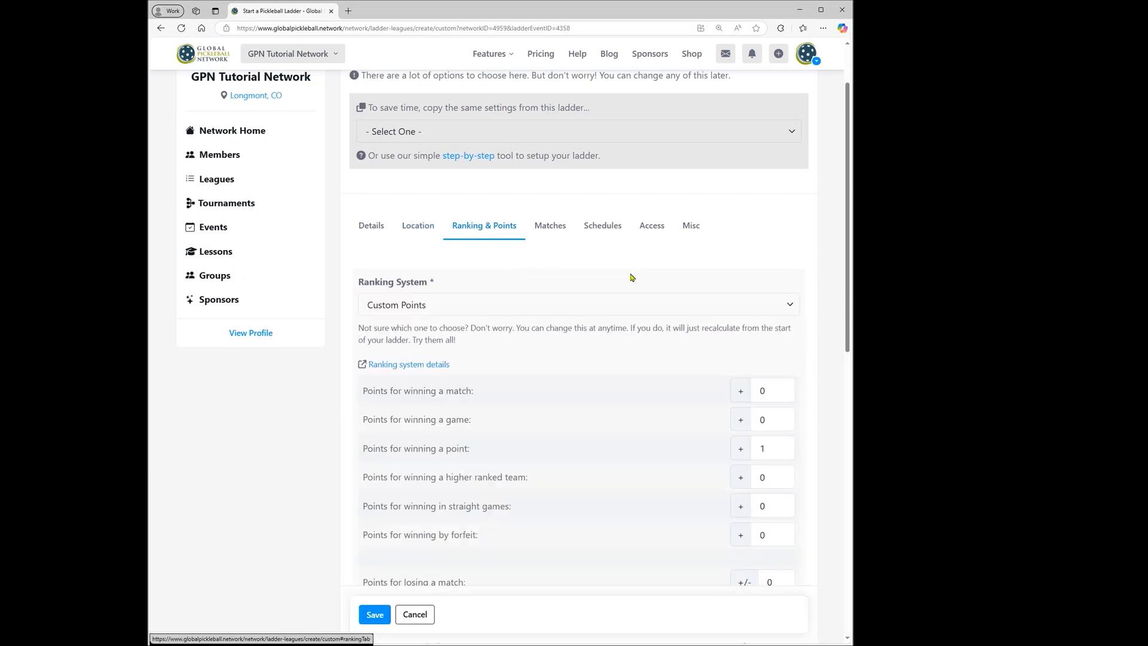
left_click_drag(849, 194, 850, 256)
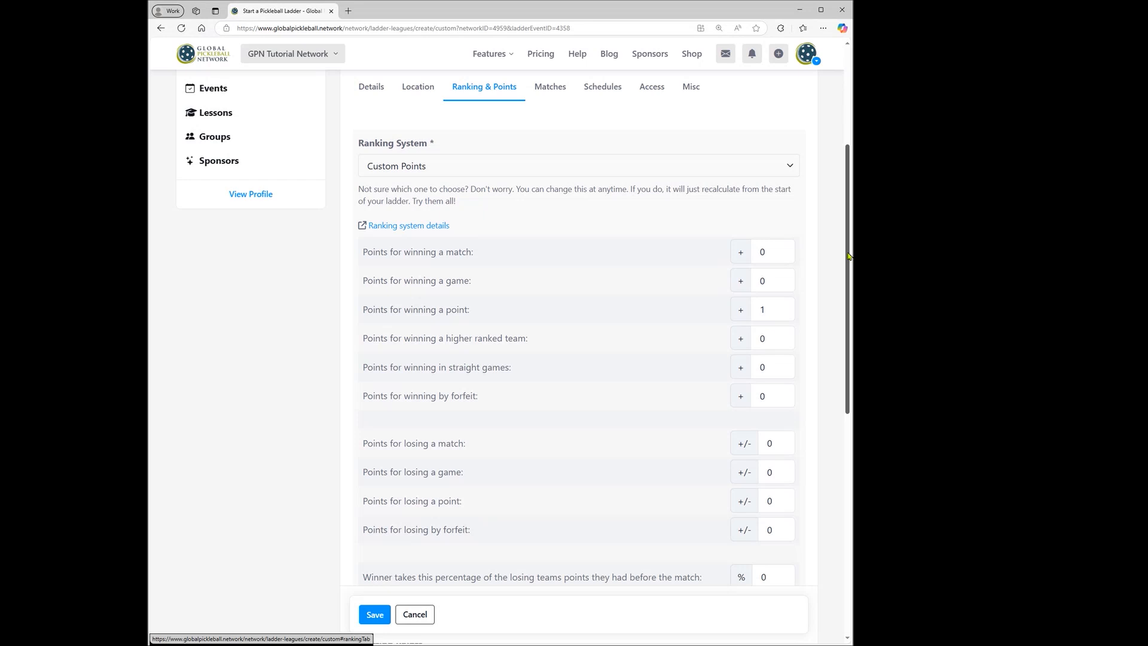
left_click(394, 225)
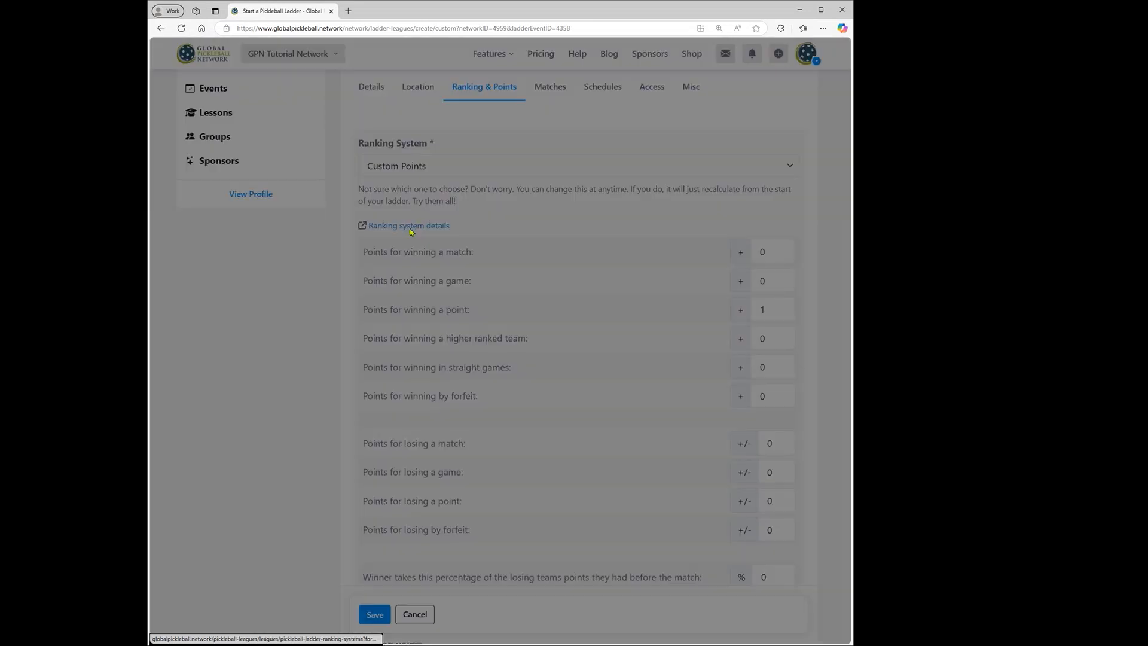
scroll(441, 147, "down", 5)
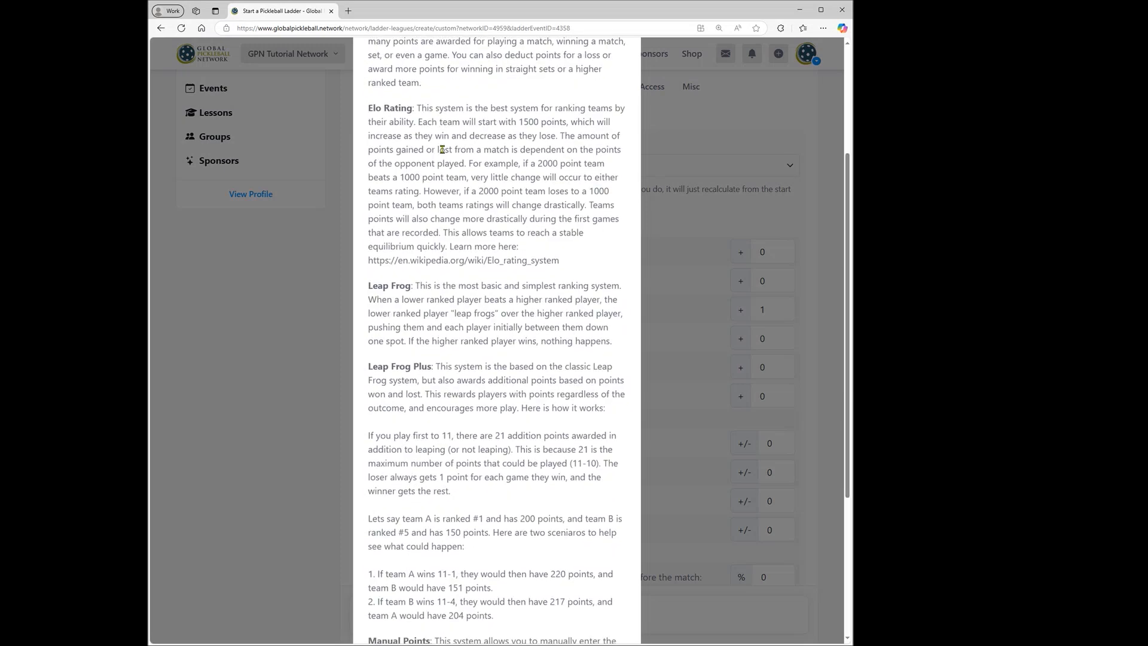
scroll(442, 151, "down", 3)
scroll(488, 181, "up", 5)
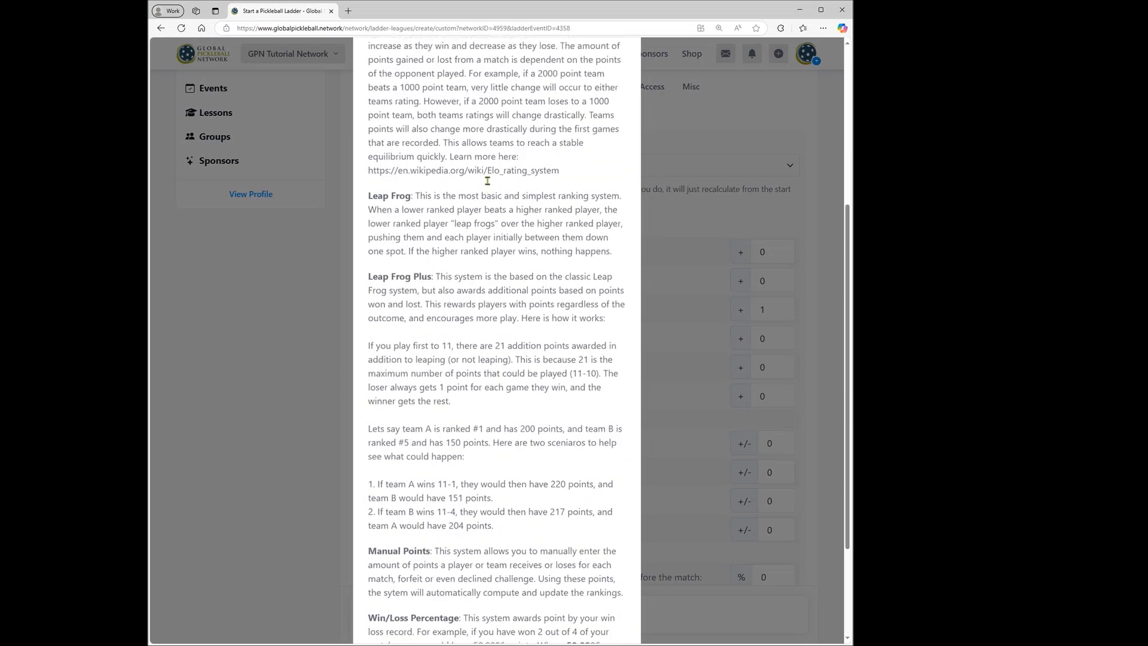
scroll(488, 181, "up", 1)
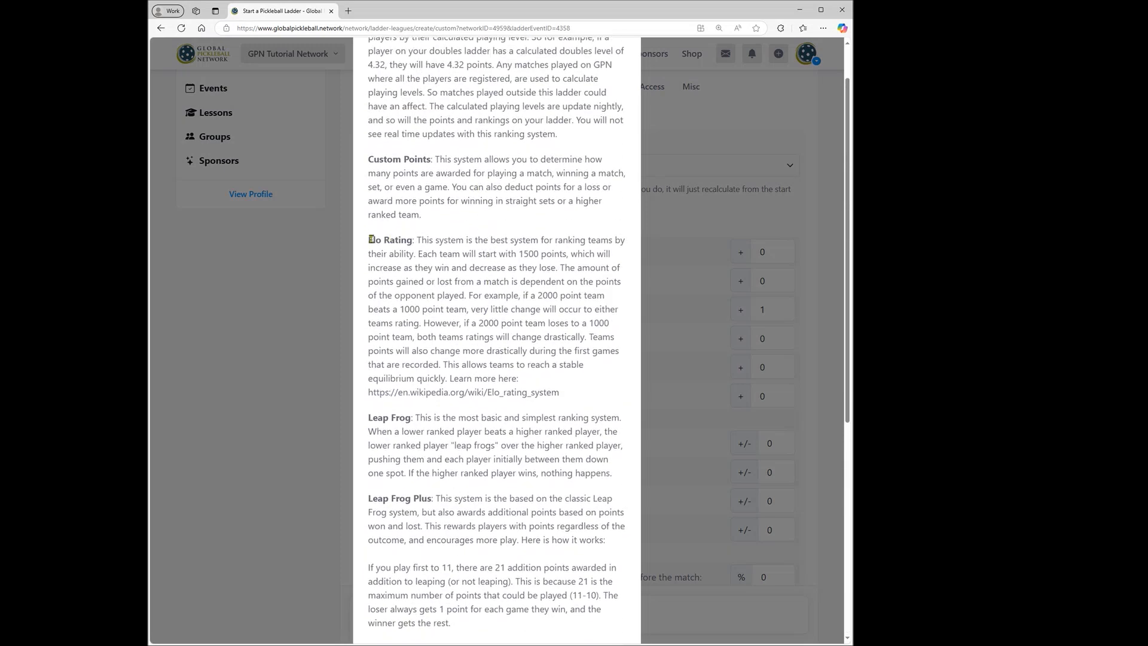
left_click_drag(368, 240, 531, 325)
left_click(470, 301)
left_click_drag(371, 241, 564, 389)
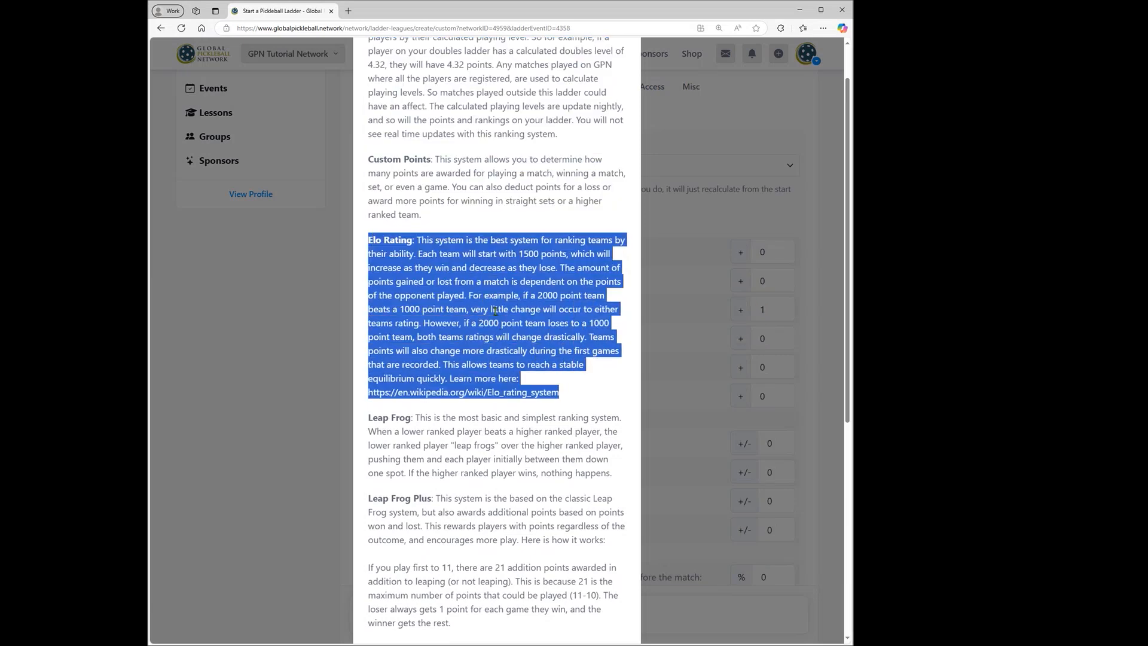
scroll(499, 309, "up", 1)
scroll(500, 309, "up", 2)
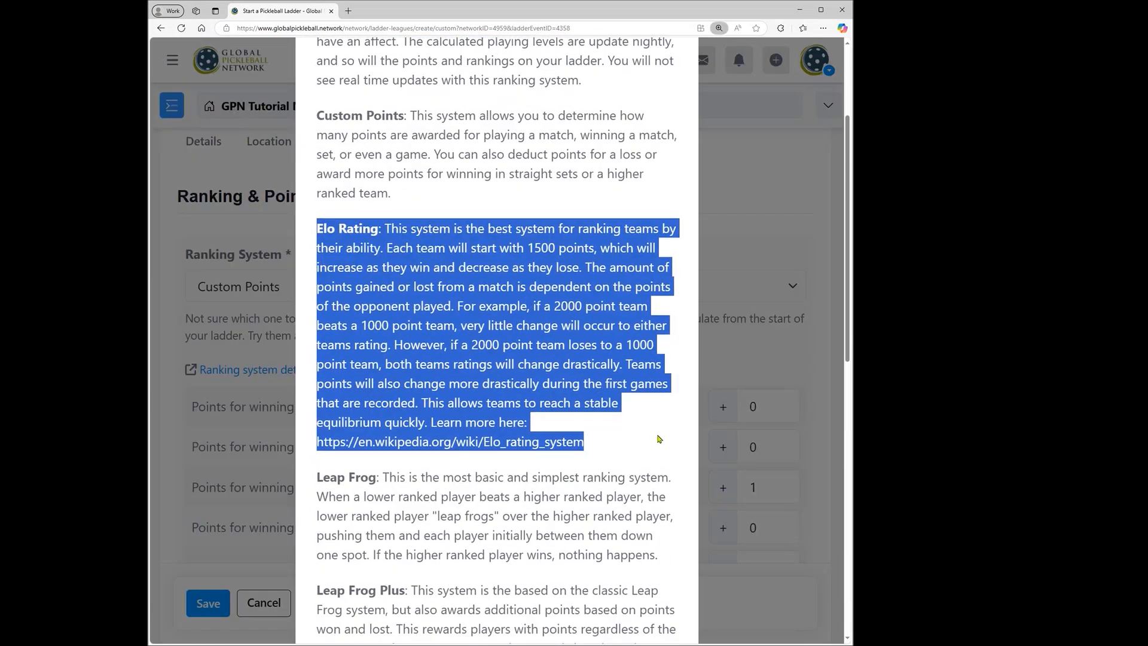
left_click(638, 442)
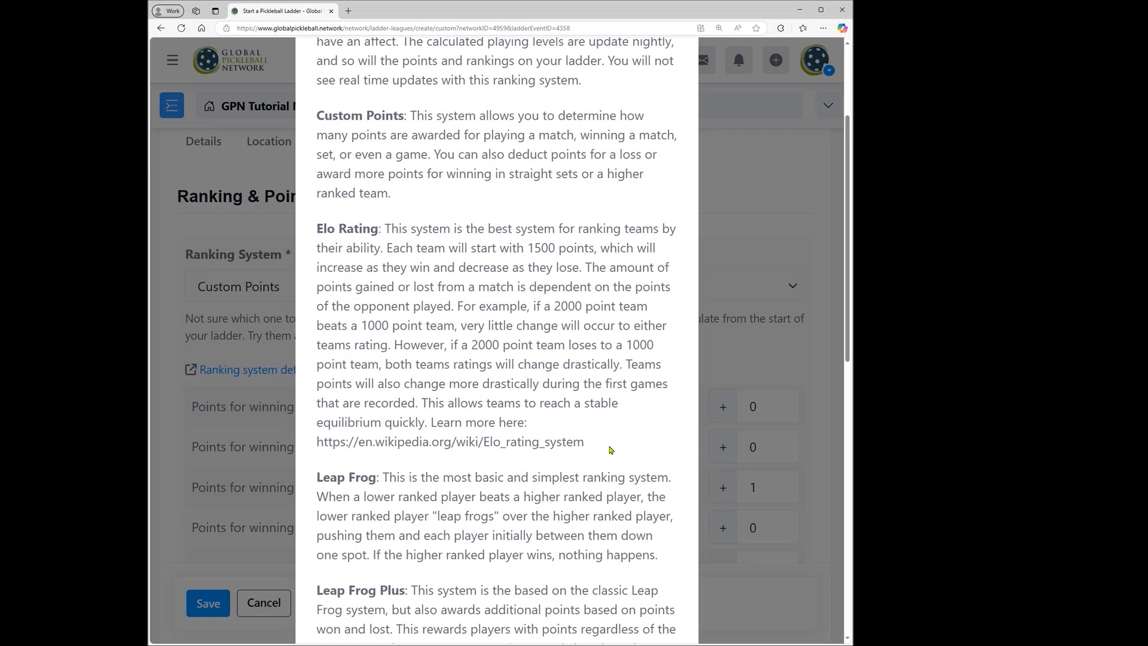
key("ctrl+minus")
key("ctrl+minus")
left_click(667, 378)
Set the ladder's ranking system to Elo Rating with a K Factor of 32.
left_click(425, 166)
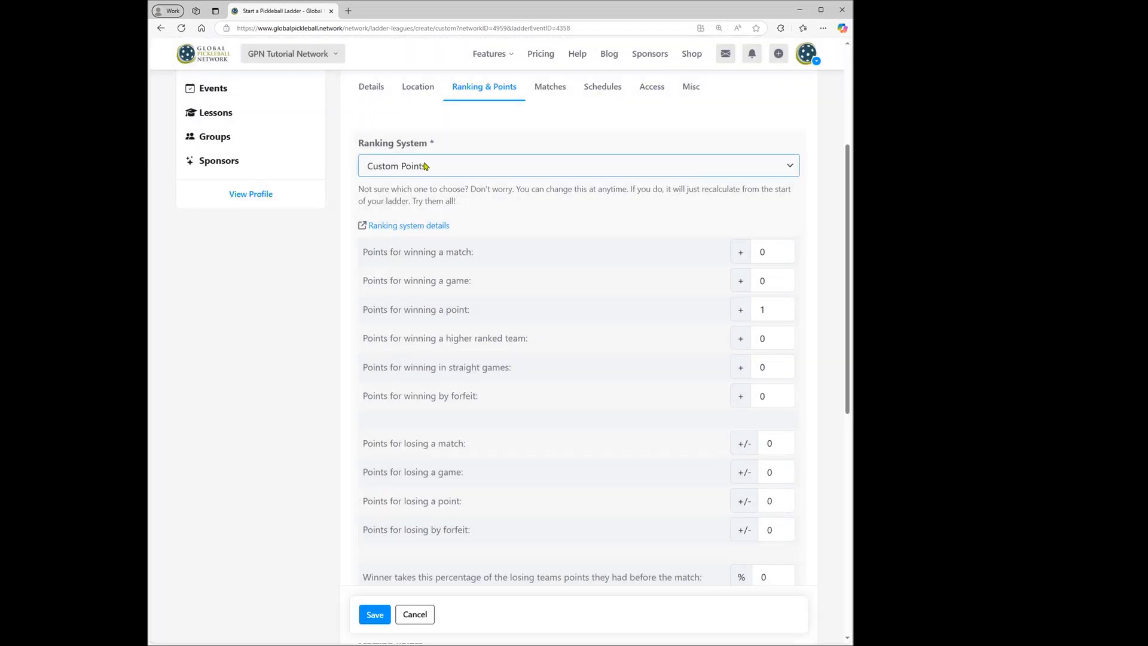
left_click(411, 235)
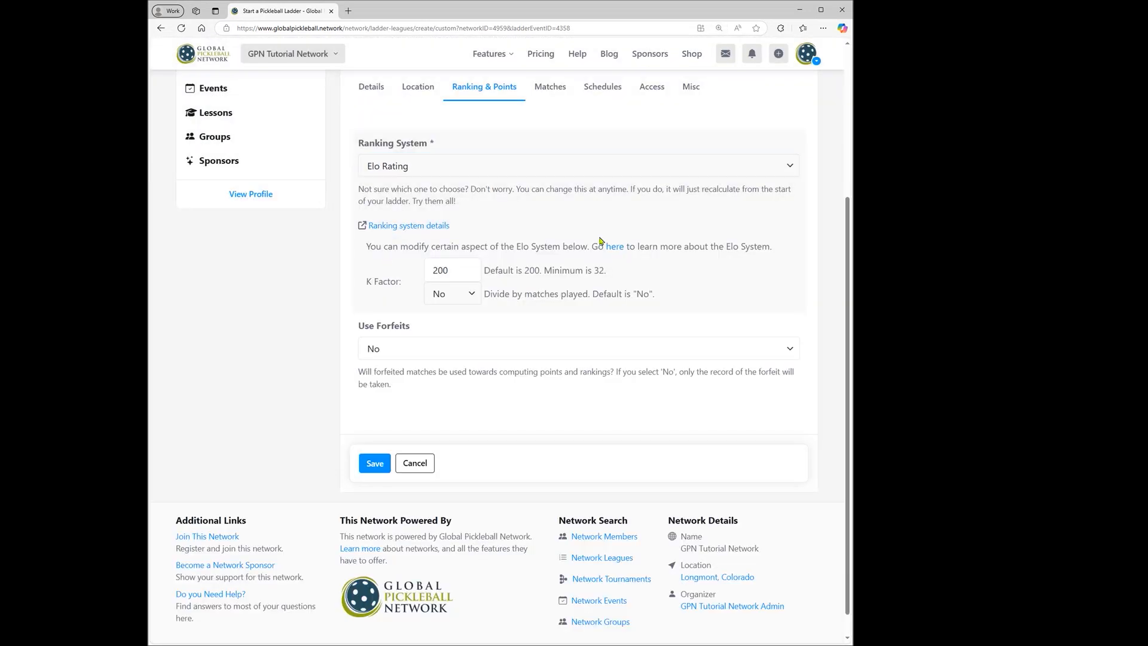
left_click_drag(461, 270, 423, 274)
type("32")
left_click_drag(489, 294, 671, 289)
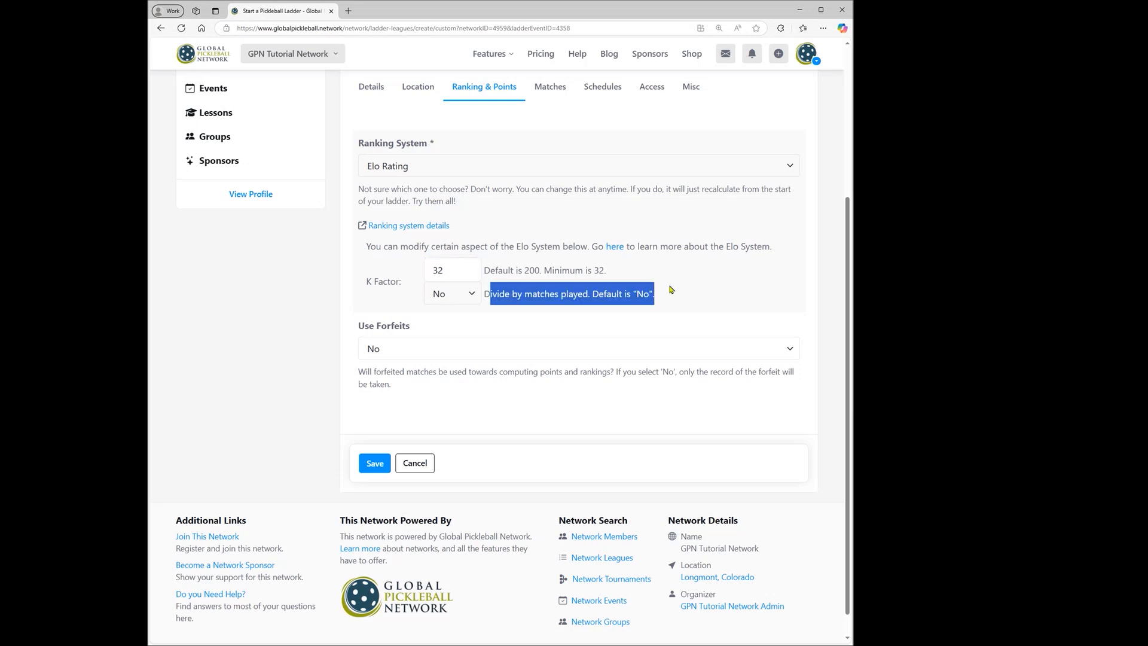
left_click(707, 291)
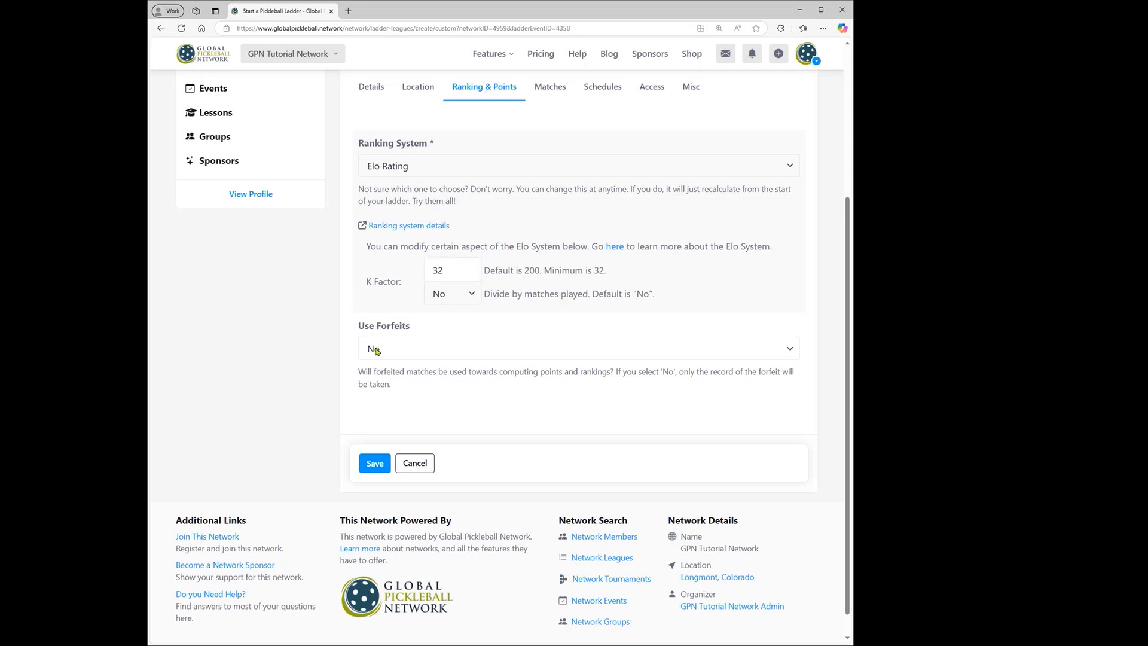
Replace the Anything goes match format with First to 11 and First to 15.
left_click(551, 88)
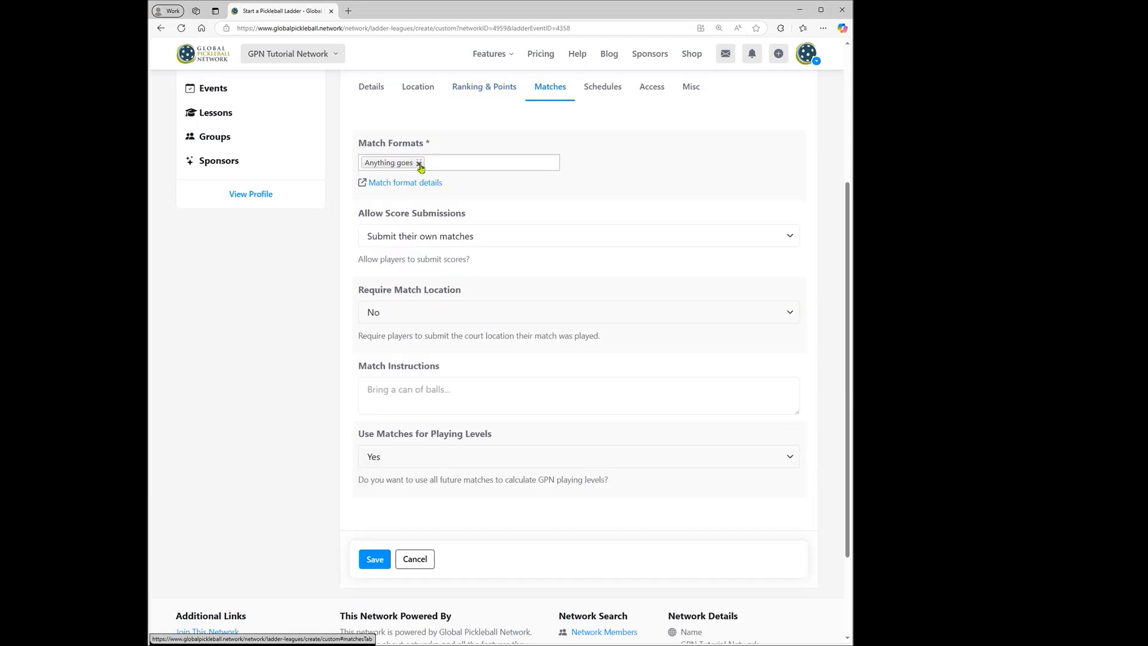
left_click(396, 163)
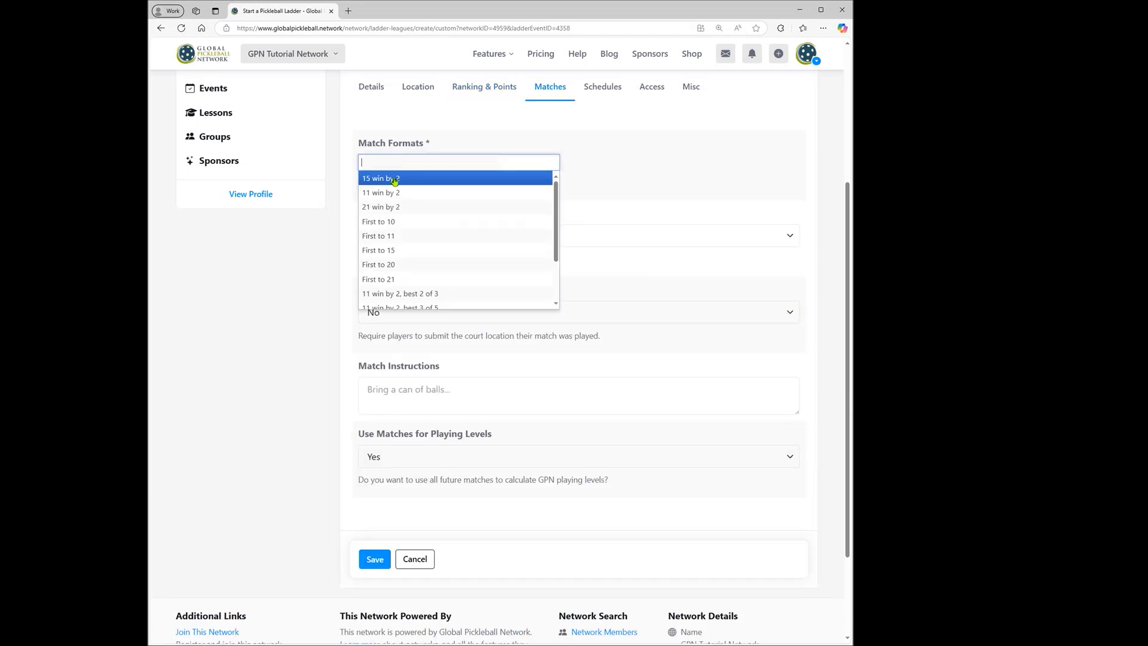
left_click(395, 236)
left_click(412, 250)
left_click(625, 162)
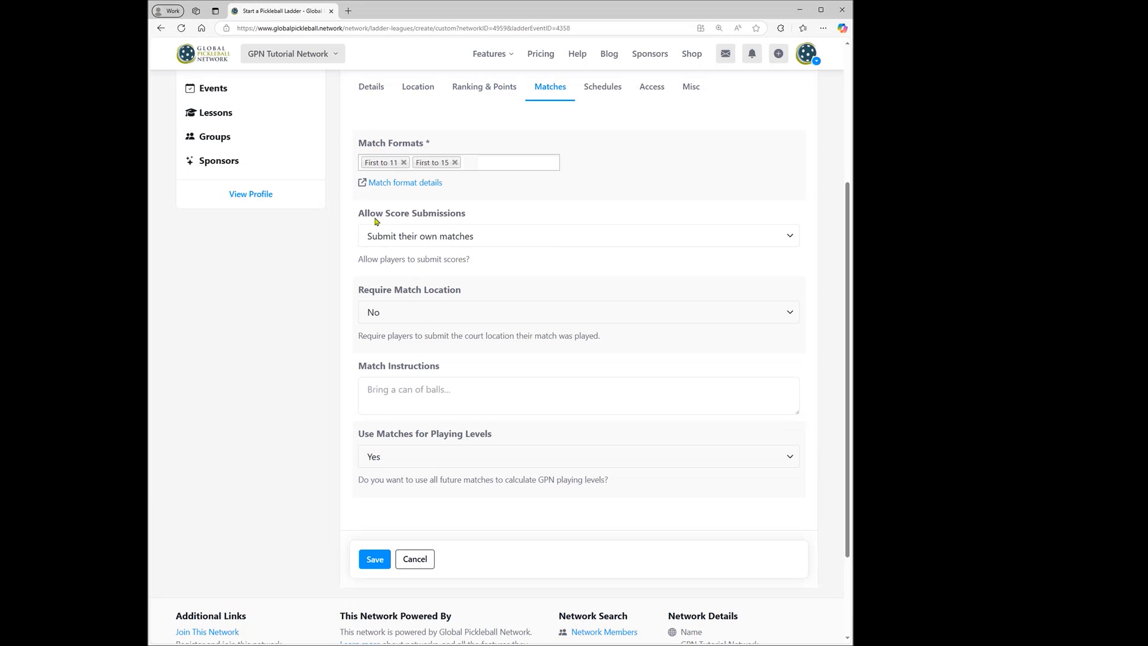
Review the score submission and playing-level match settings, and set the ladder to schedule matches by Groups.
left_click_drag(359, 215, 467, 219)
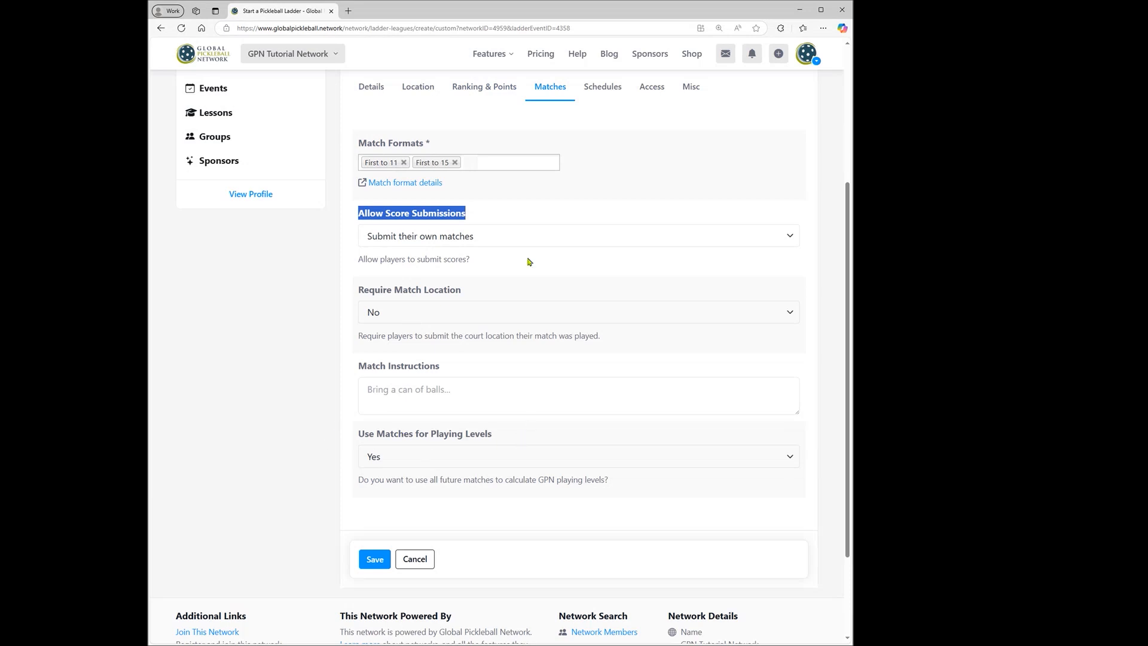
left_click_drag(360, 434, 515, 433)
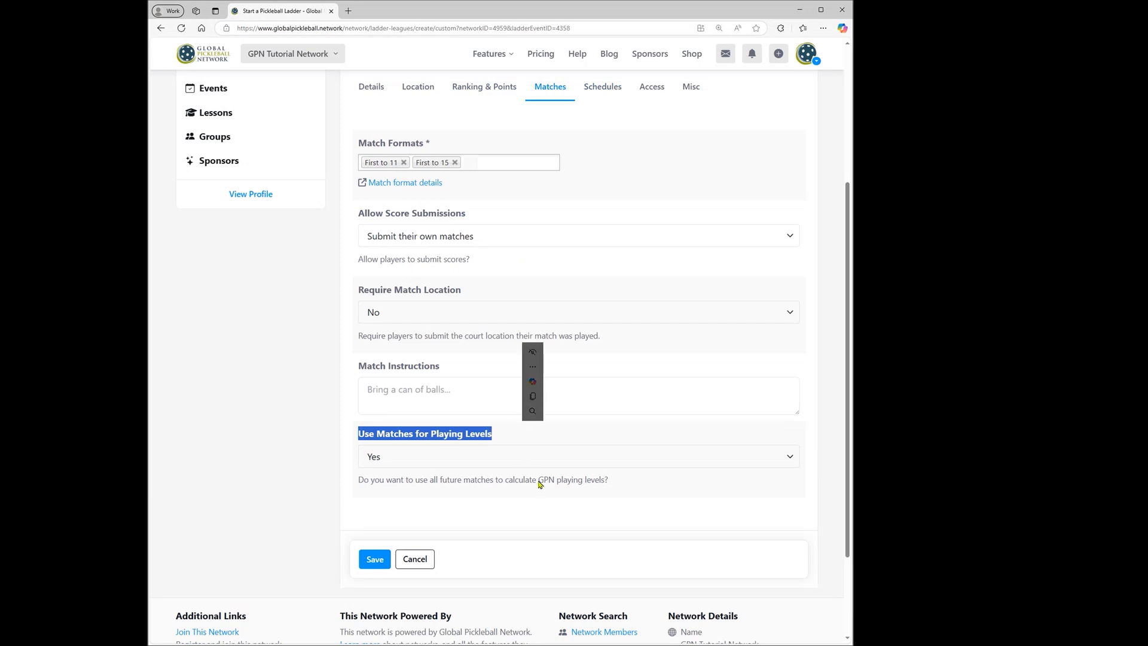
left_click_drag(539, 481, 604, 483)
left_click(623, 186)
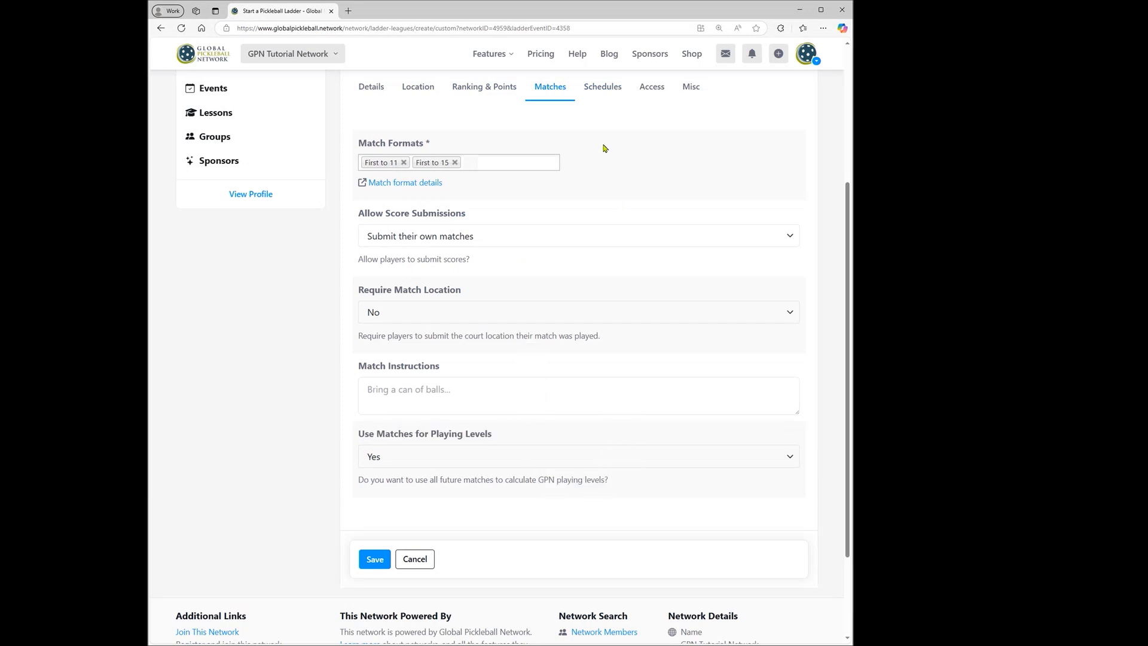
left_click(598, 91)
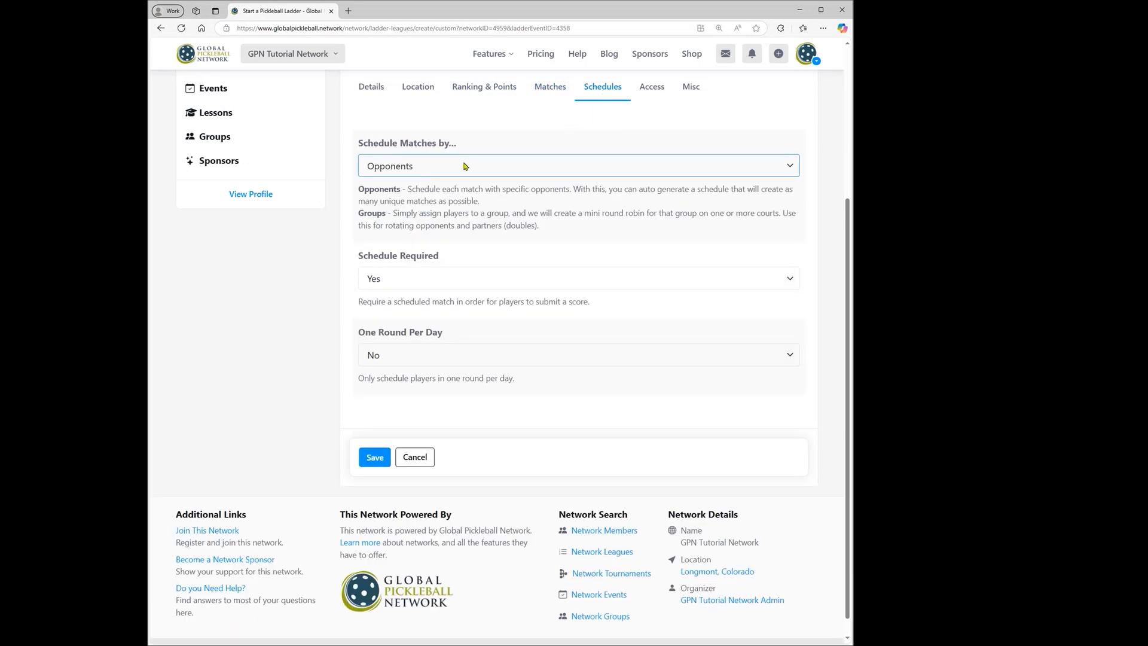
left_click(404, 205)
Review who can join the ladder and its registration options, and set the maximum teams to 30.
left_click(653, 92)
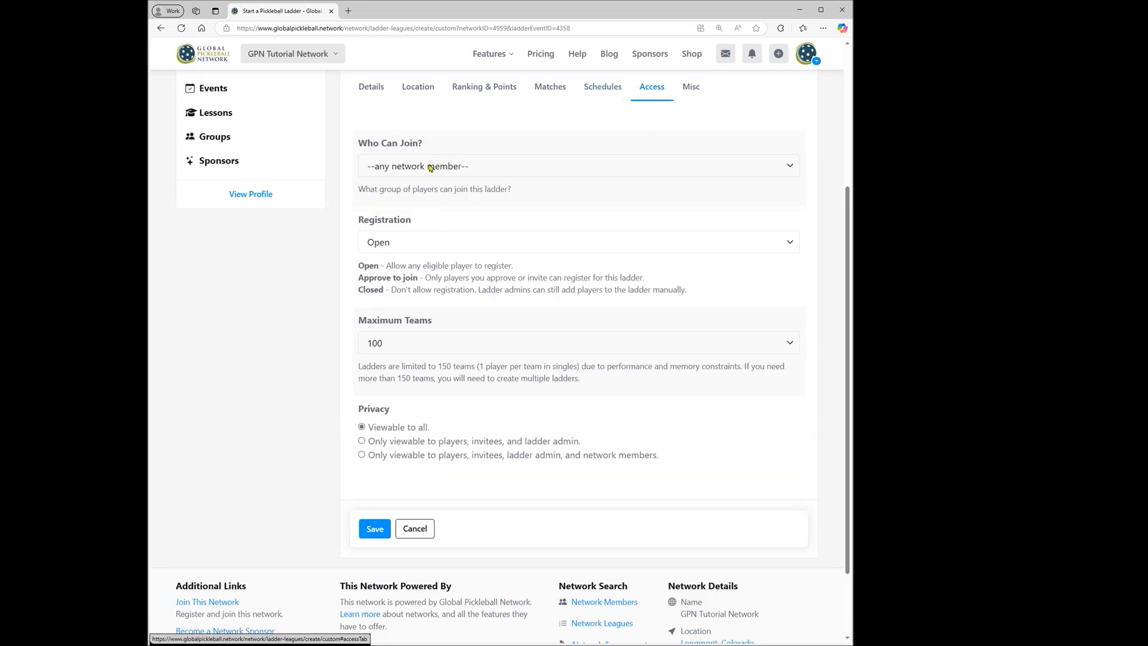
left_click(503, 170)
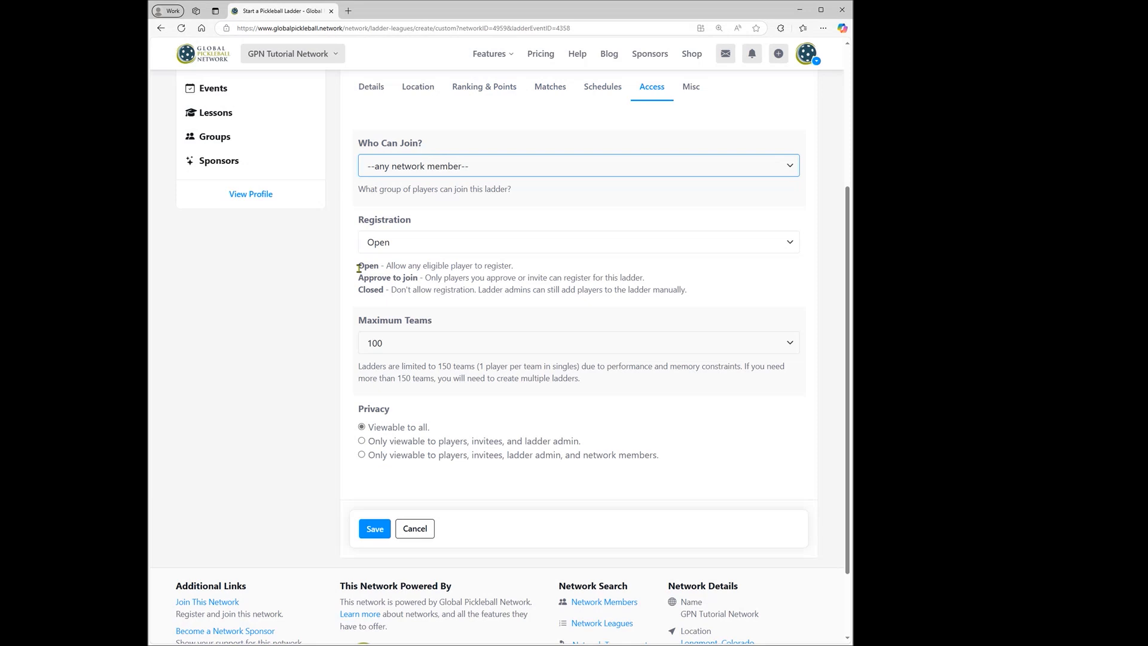
left_click_drag(359, 267, 417, 278)
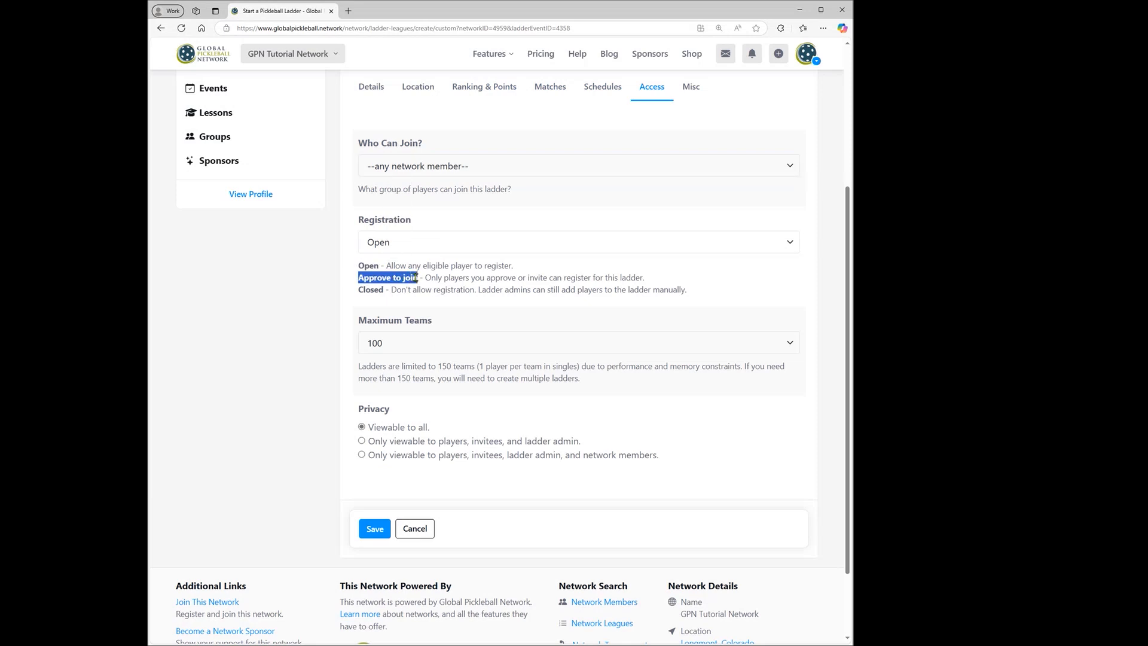
left_click_drag(359, 290, 495, 290)
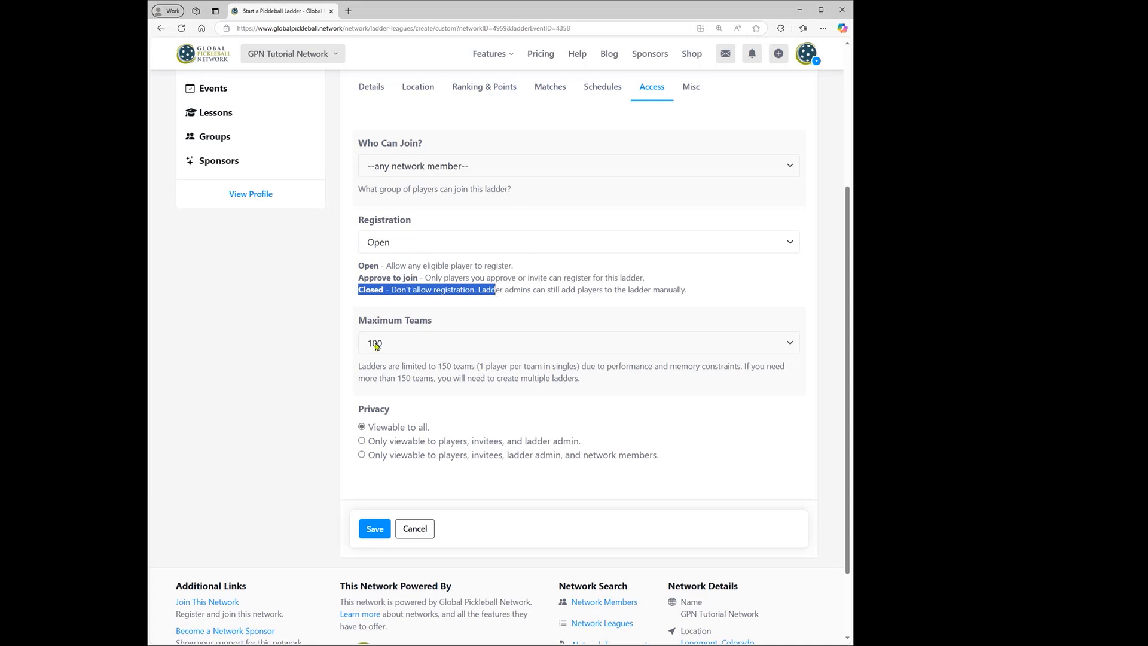
left_click(397, 344)
type("30")
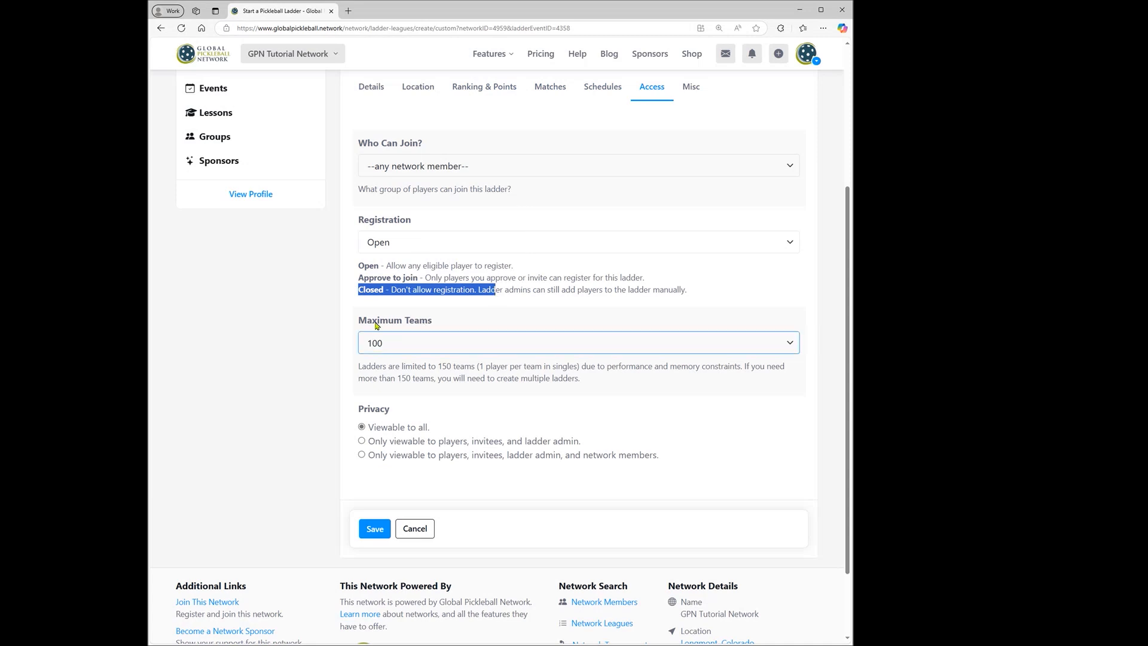
left_click(471, 396)
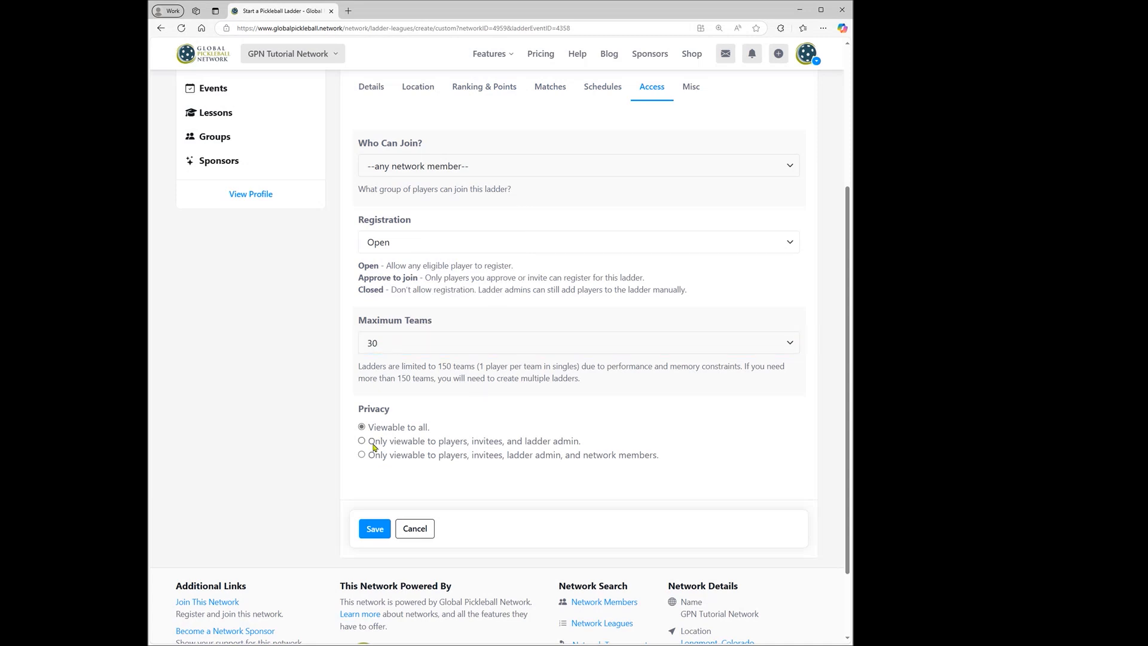
Set the ladder's privacy to only viewable to players, invitees, ladder admin, and network members.
left_click_drag(589, 458, 674, 457)
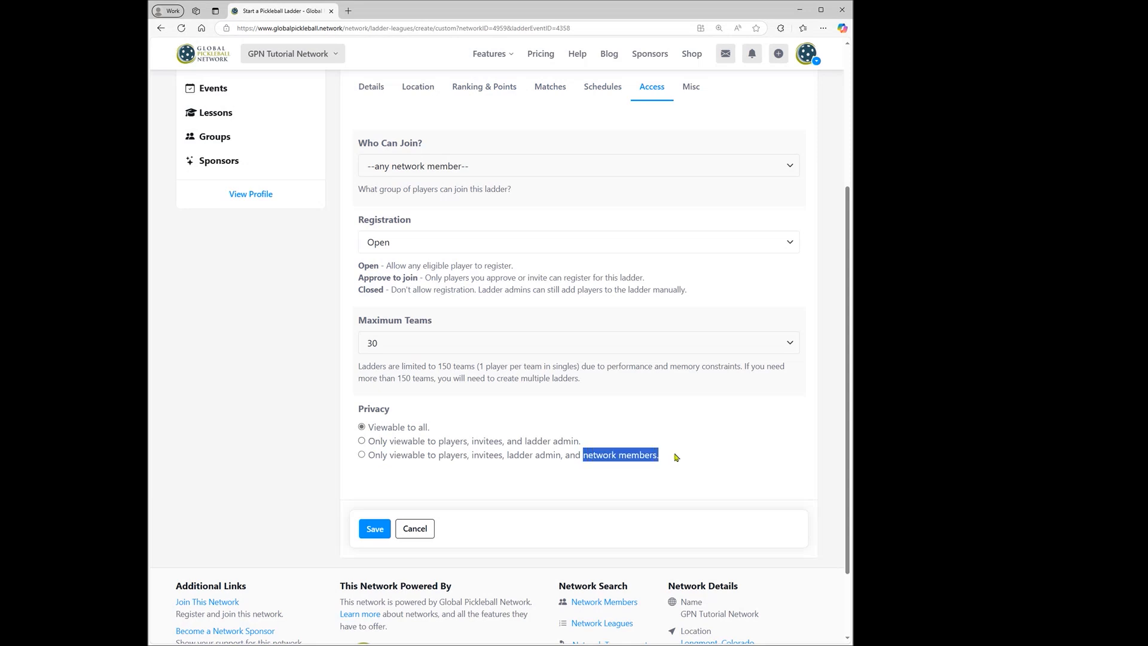
left_click(362, 457)
left_click(748, 514)
Set the ladder's weekly email updates to No, then save the form and confirm creating the ladder.
scroll(852, 497, "up", 4)
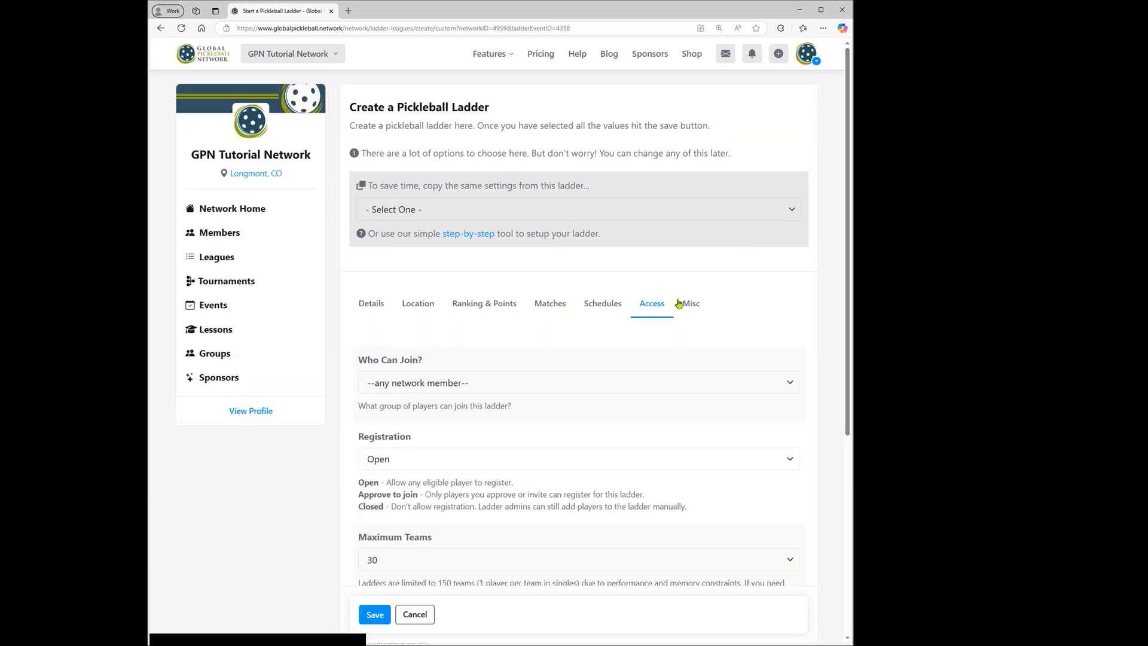
left_click(694, 311)
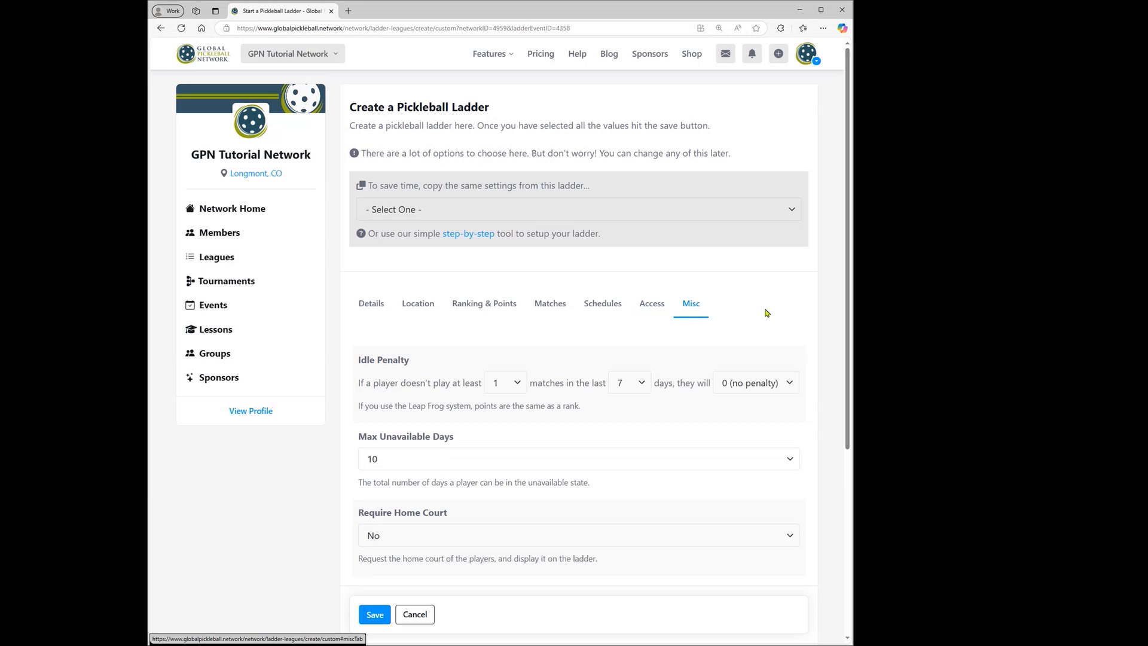
scroll(366, 198, "down", 3)
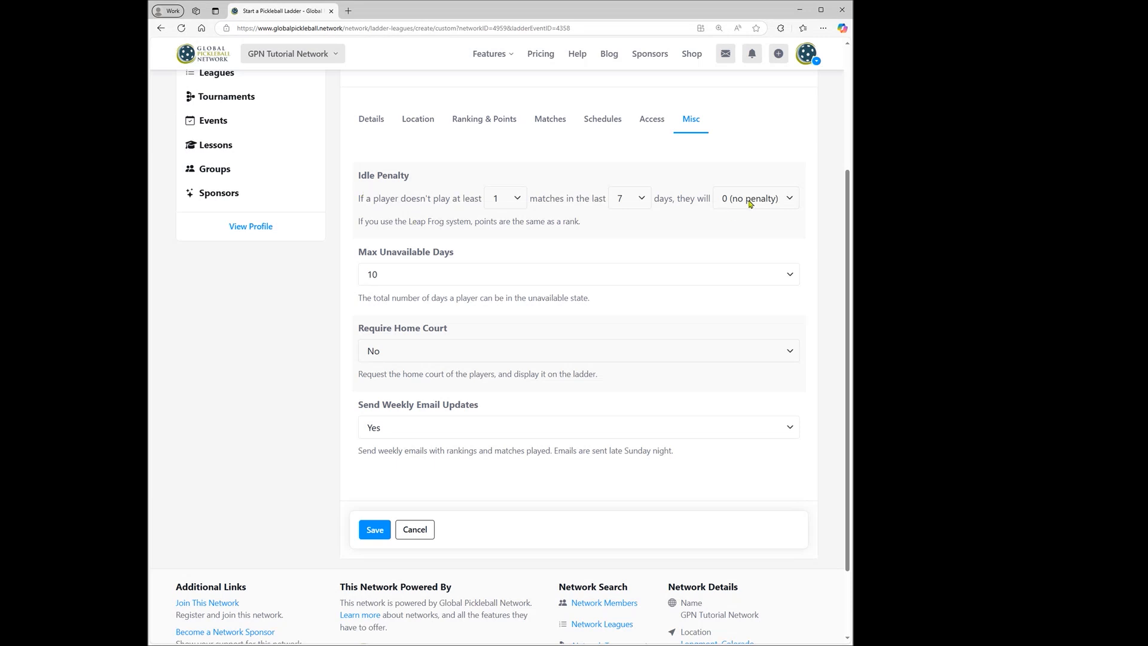
left_click(428, 428)
left_click(445, 465)
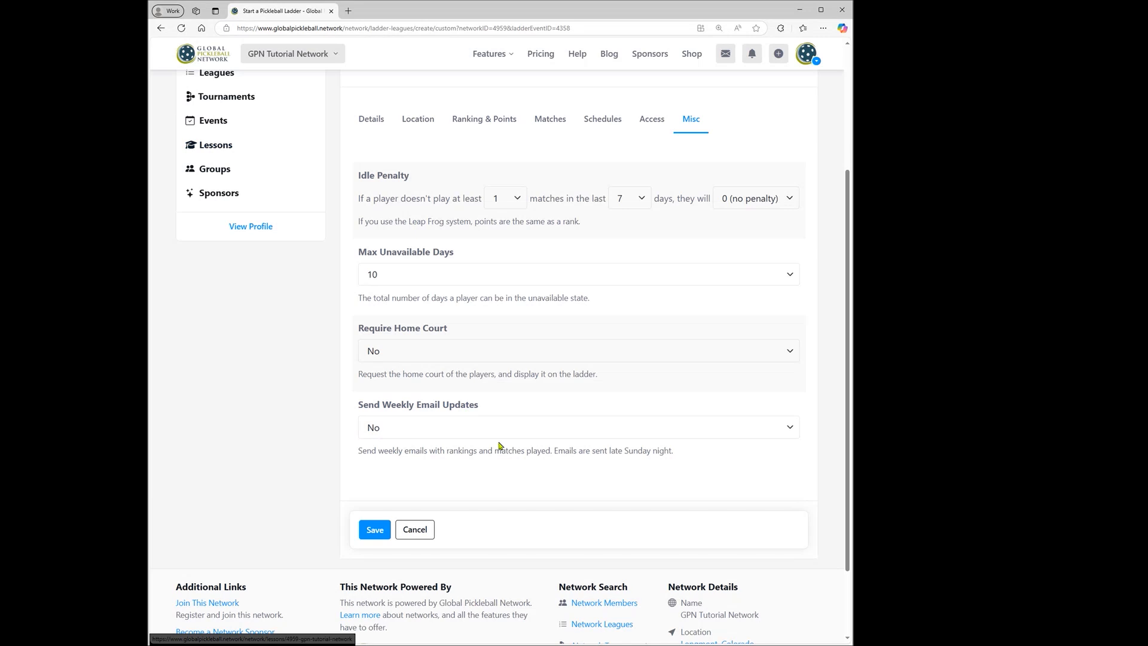
left_click(369, 529)
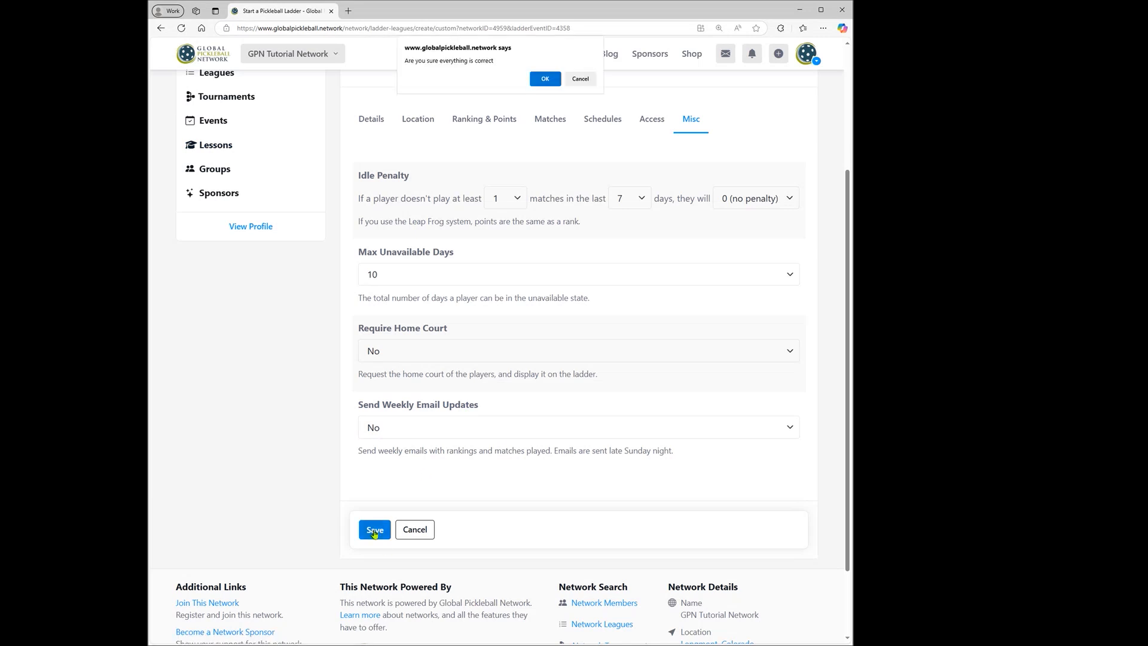
left_click(545, 85)
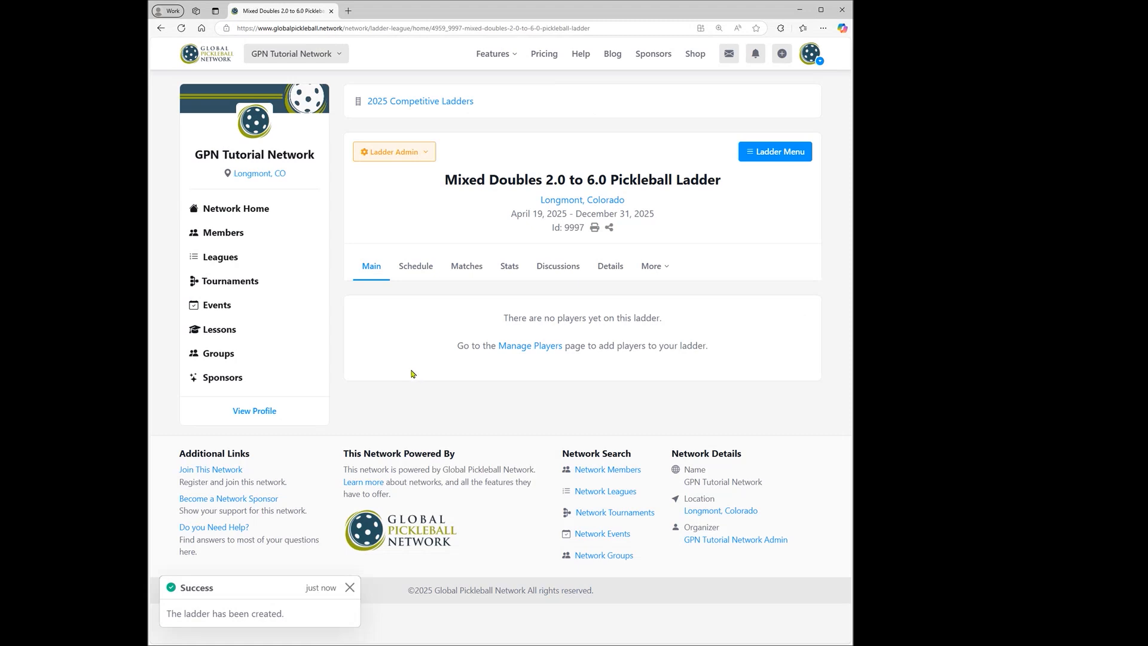
Rename the new ladder to Mixed Doubles Ladder in its details and save the change.
left_click(390, 154)
left_click(384, 206)
key("ctrl+Right")
key("ctrl+Right")
key("ctrl+shift+Right")
key("ctrl+shift+Right")
key("ctrl+shift+Right")
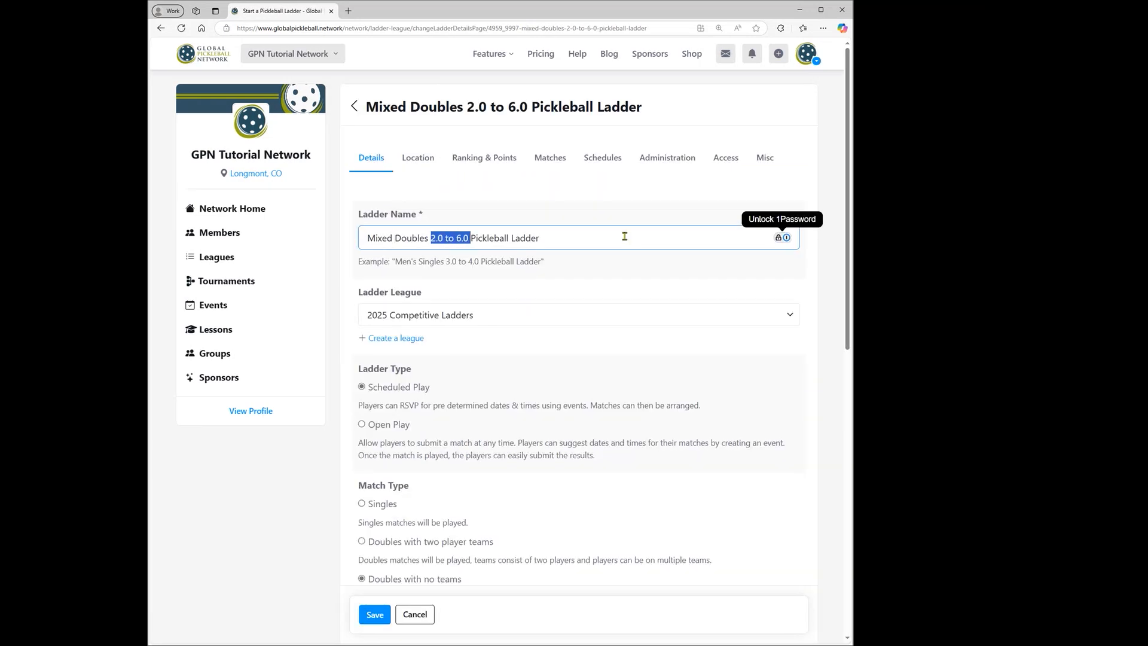
key("ctrl+shift+Right")
key("BackSpace")
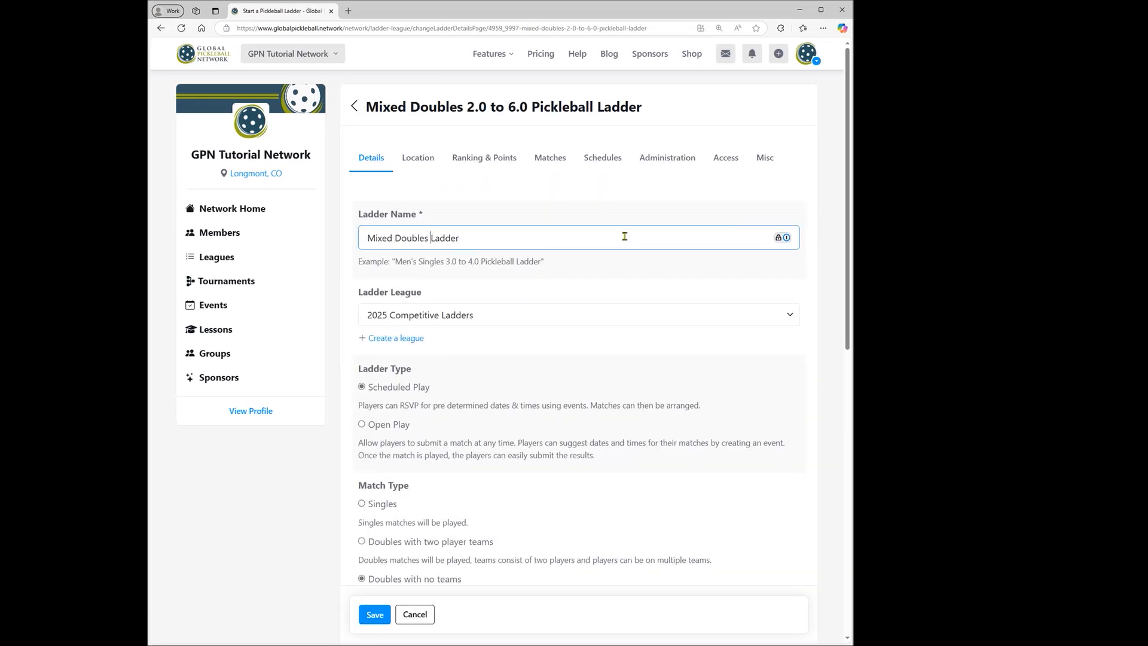
scroll(626, 201, "down", 3)
scroll(575, 359, "down", 5)
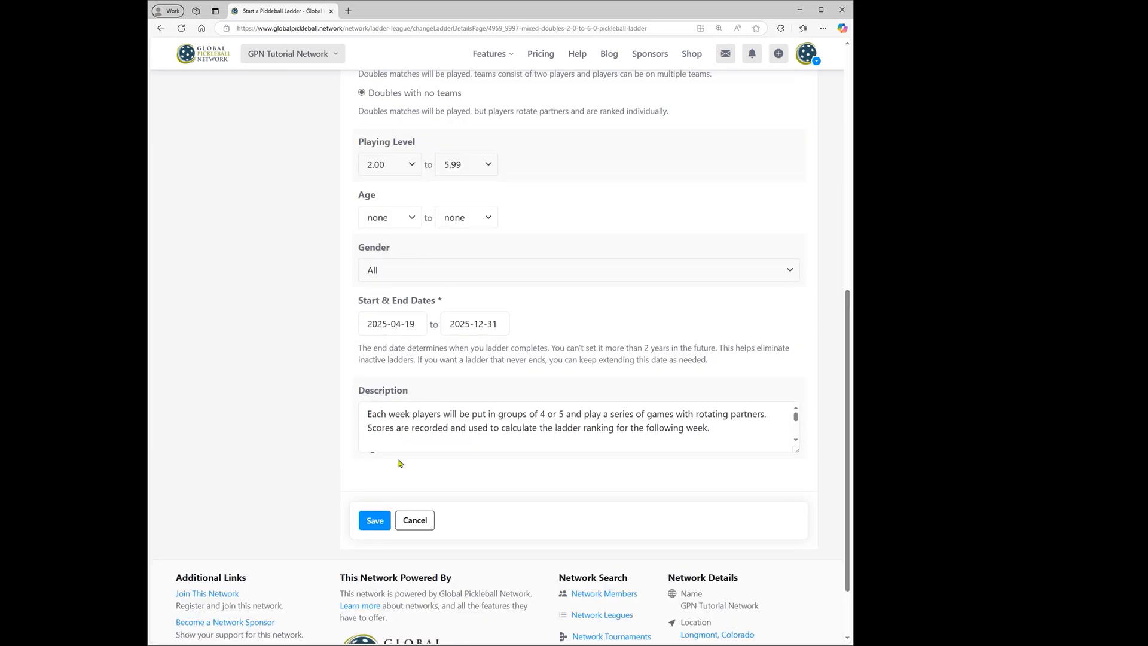
left_click(375, 520)
left_click(545, 79)
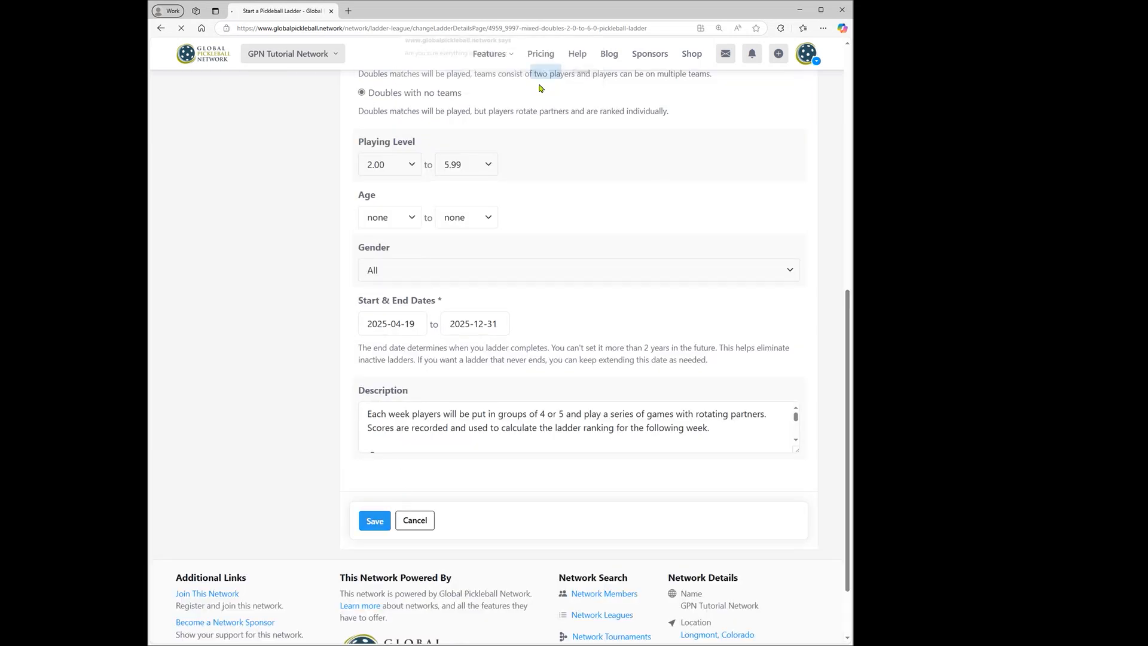